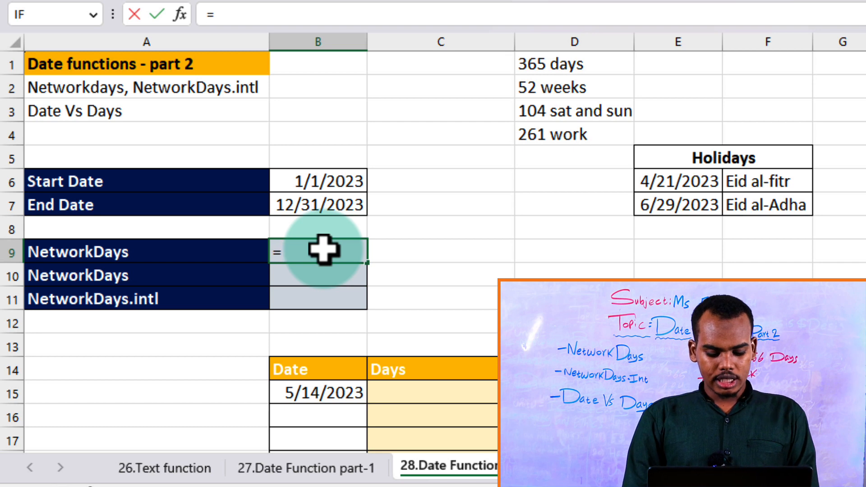
Step: Complete the formula in B9 as =NETWORKDAYS(B6,B7) to count the working days between the start and end dates
text(ne)
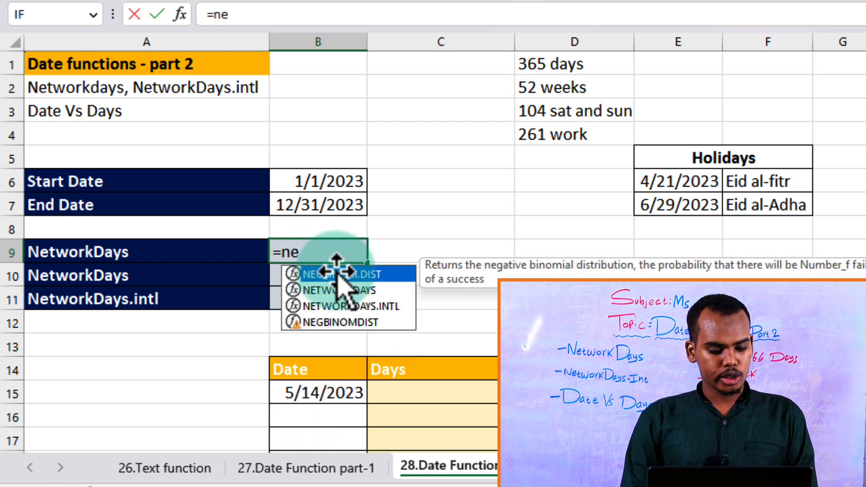
text(tw)
key(Tab)
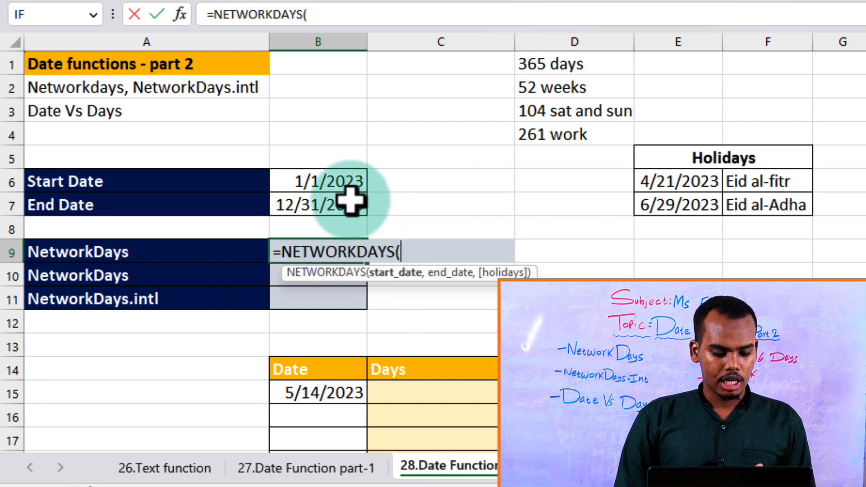
click(343, 182)
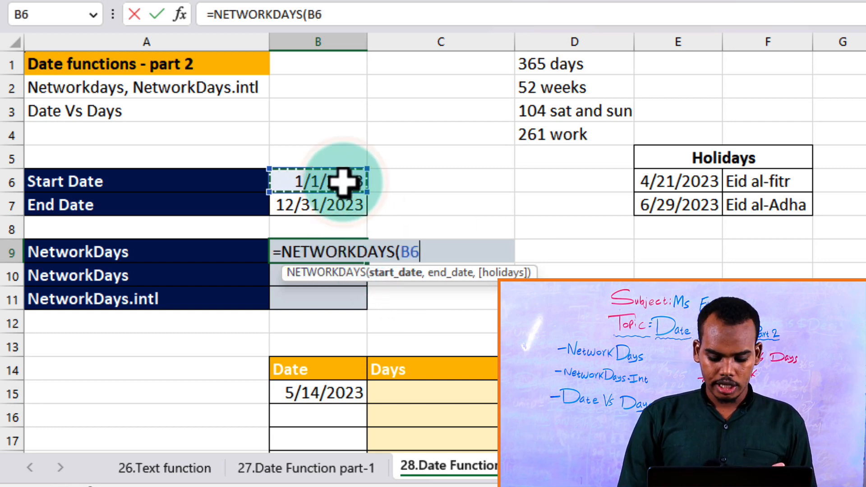
text(,)
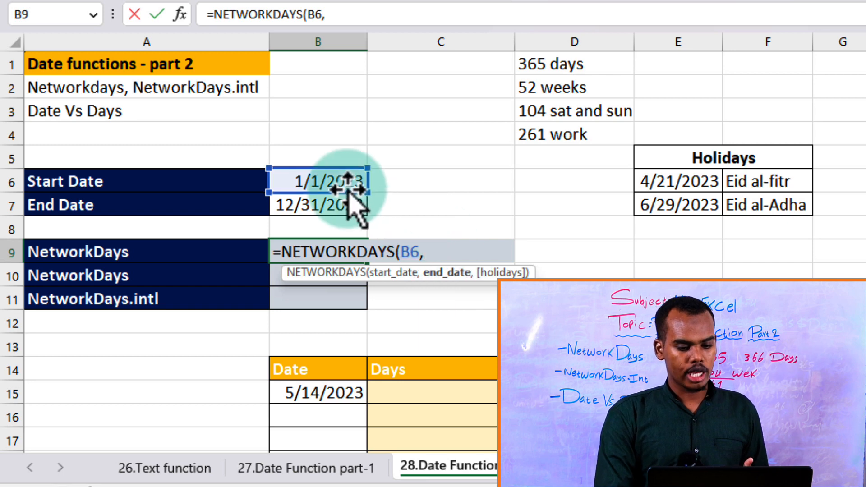
click(333, 212)
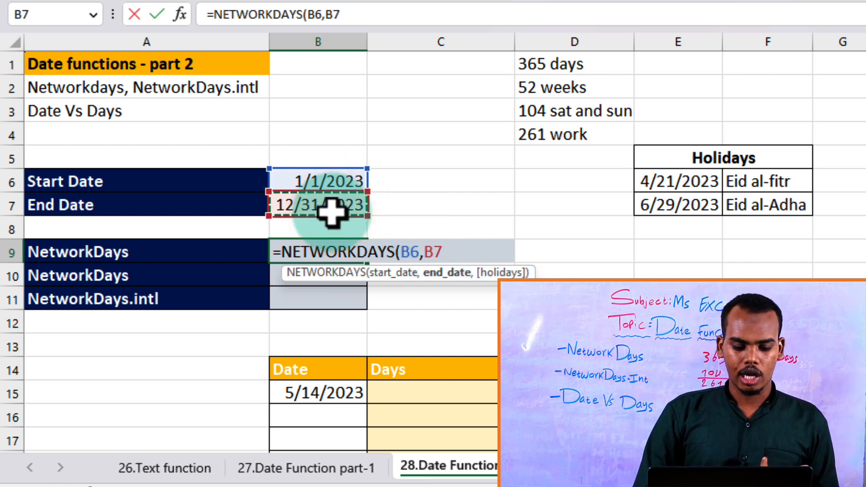
key(Return)
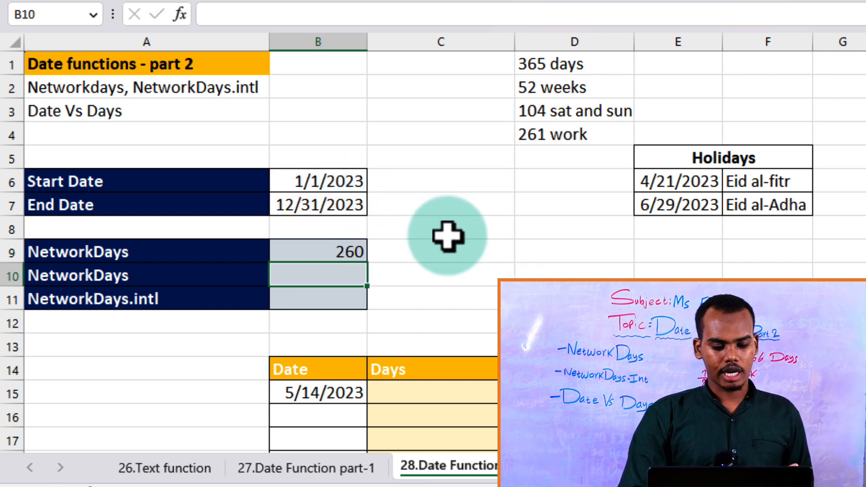
click(333, 257)
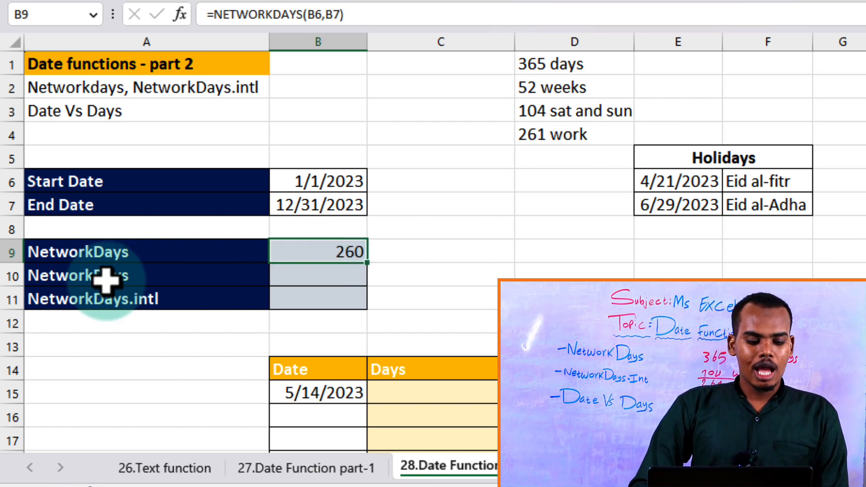
click(325, 278)
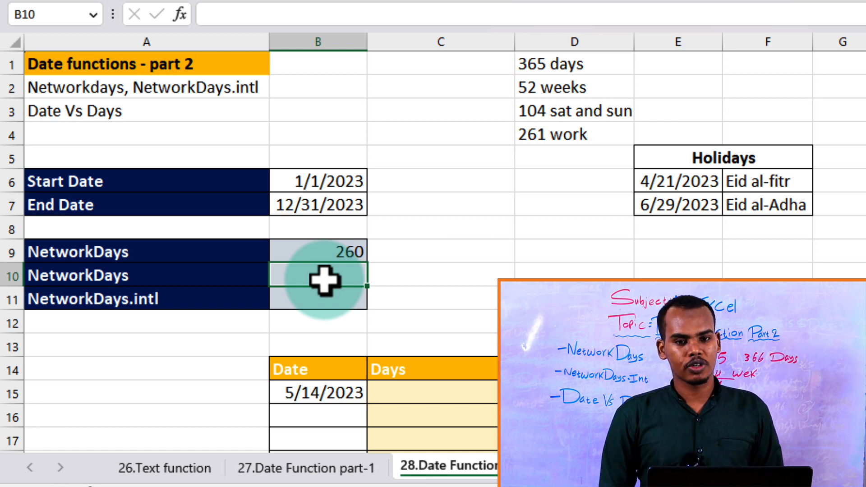
click(693, 180)
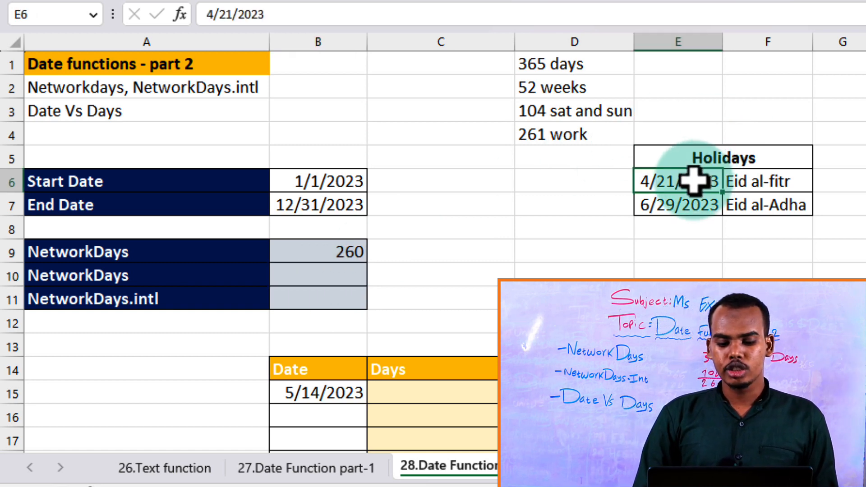
click(706, 203)
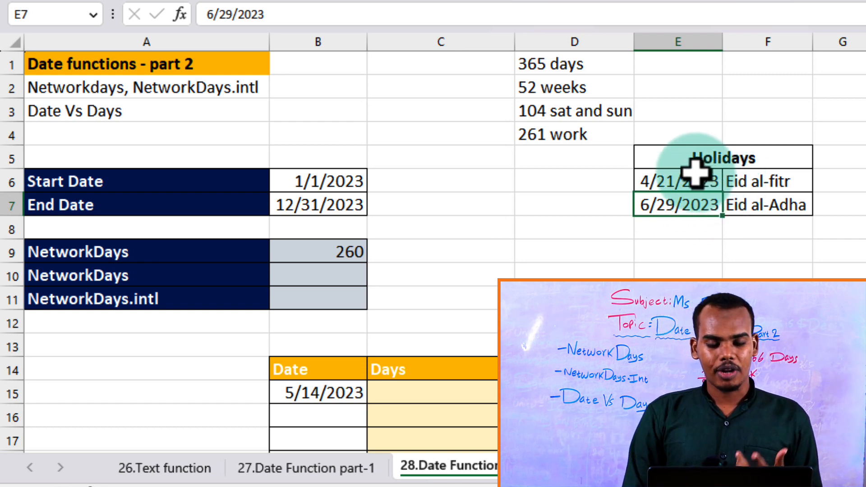
click(672, 178)
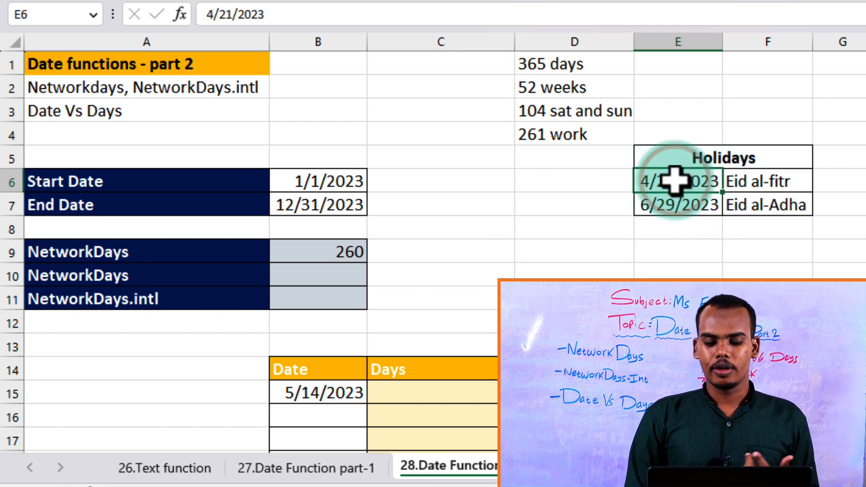
click(690, 209)
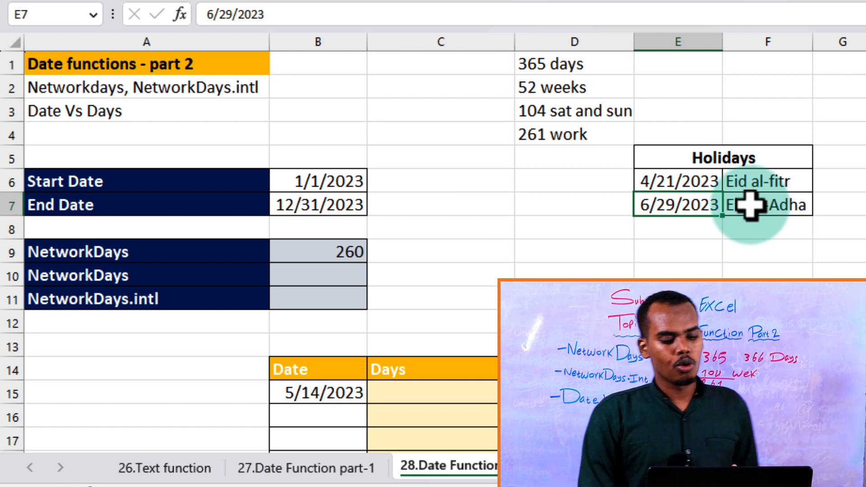
Step: Enter =NETWORKDAYS(B6,B7,E6:E7) in B10 to count working days while excluding the listed holidays
click(345, 274)
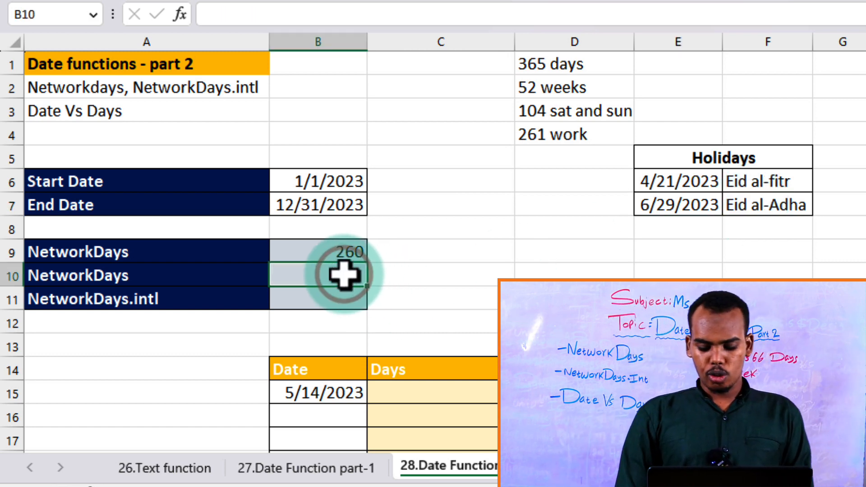
text(=net)
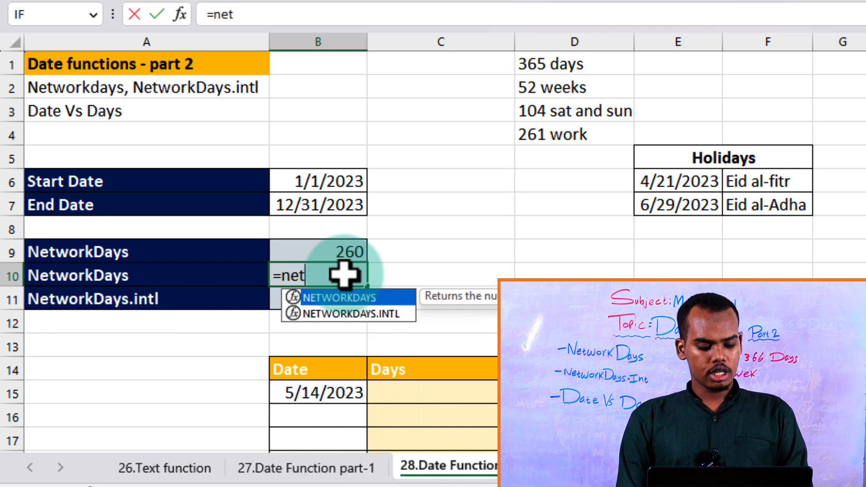
key(Tab)
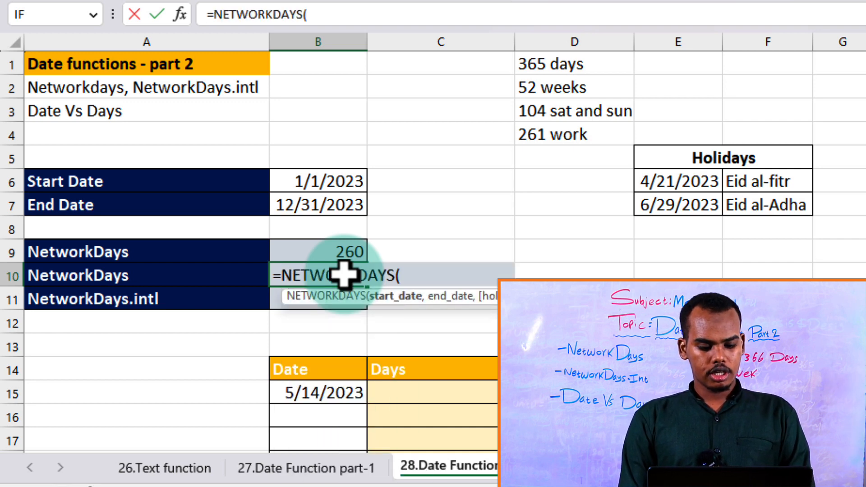
click(344, 180)
text(,)
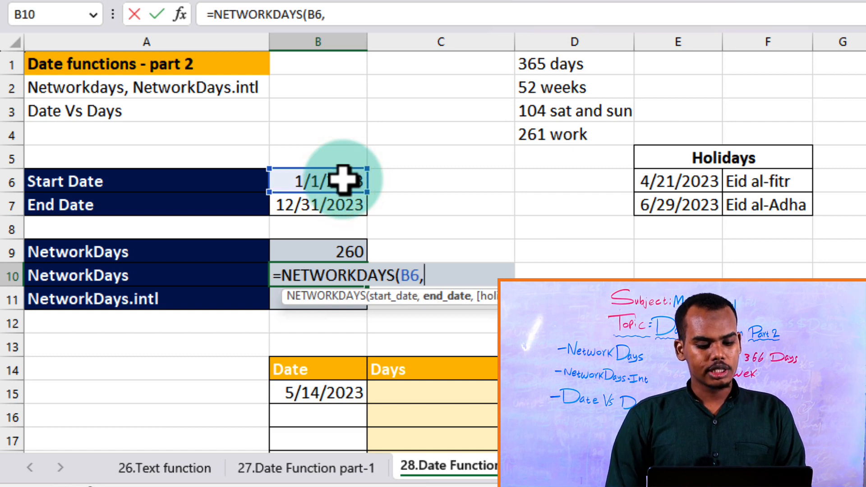
click(338, 210)
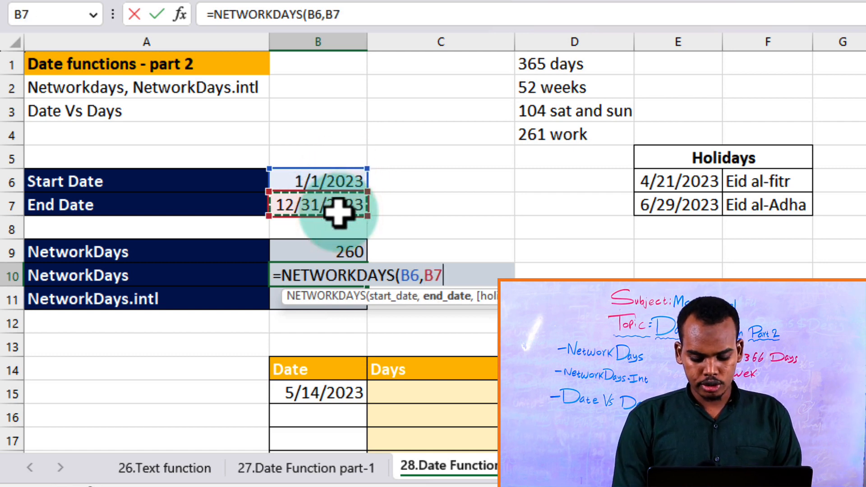
text(,)
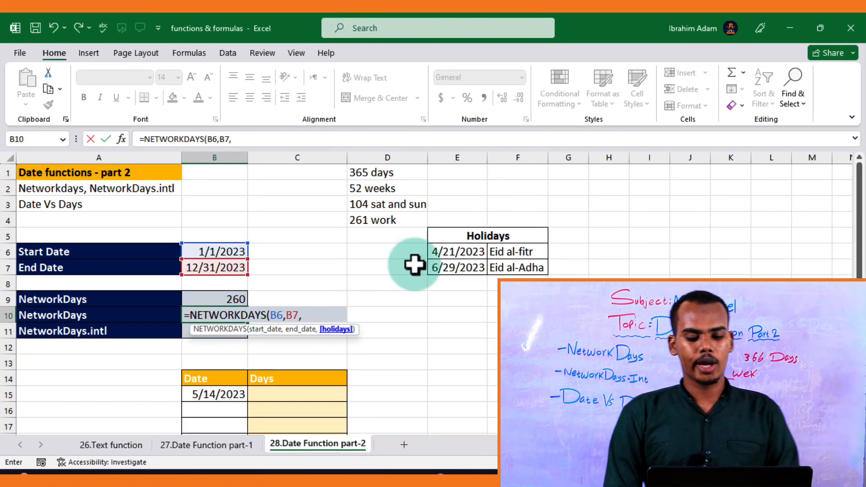
drag(449, 252, 456, 268)
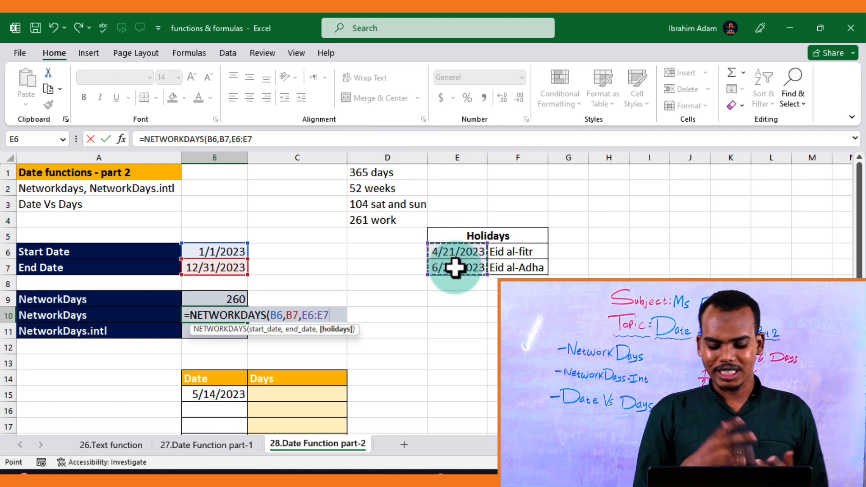
key(Return)
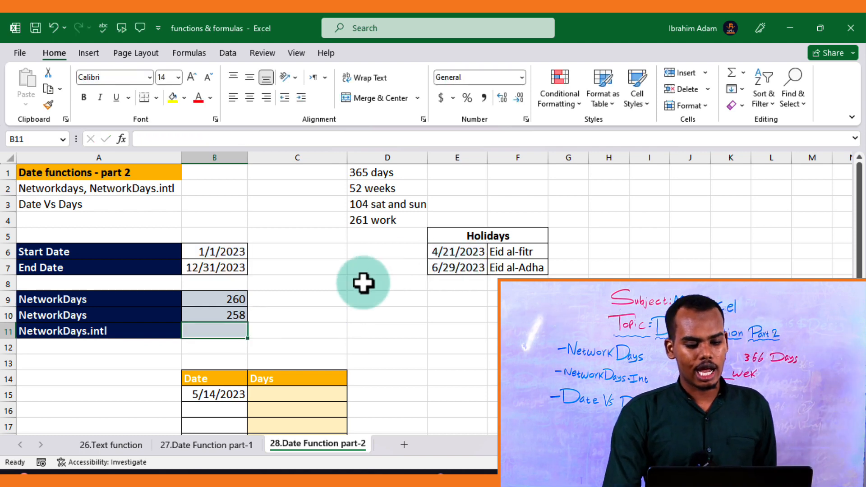
click(219, 314)
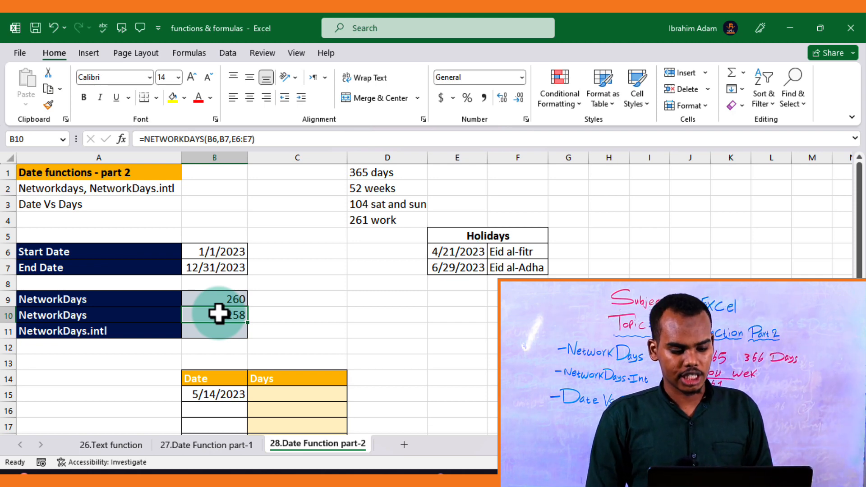
Step: Begin a NETWORKDAYS.INTL formula in B11, next to the NetworkDays.intl label
click(221, 334)
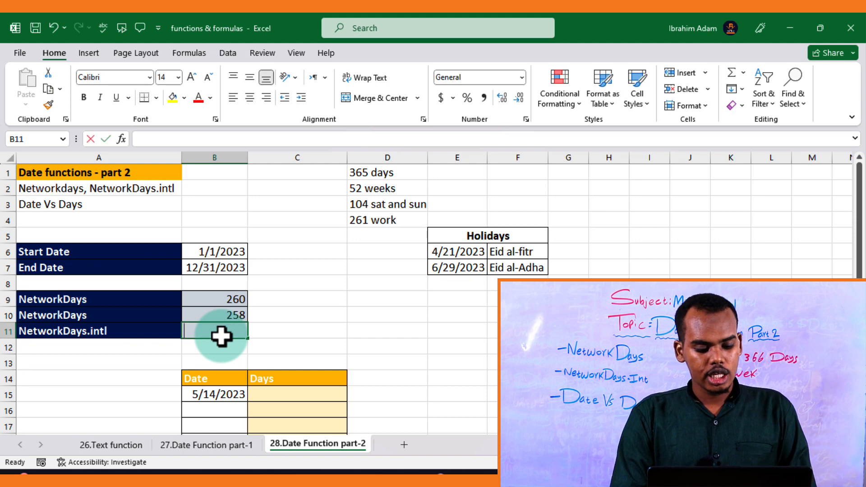
text(=net)
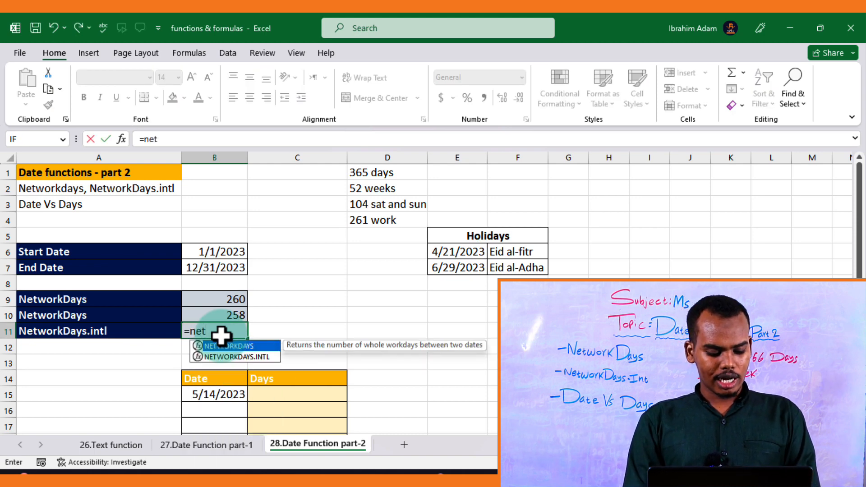
key(Down)
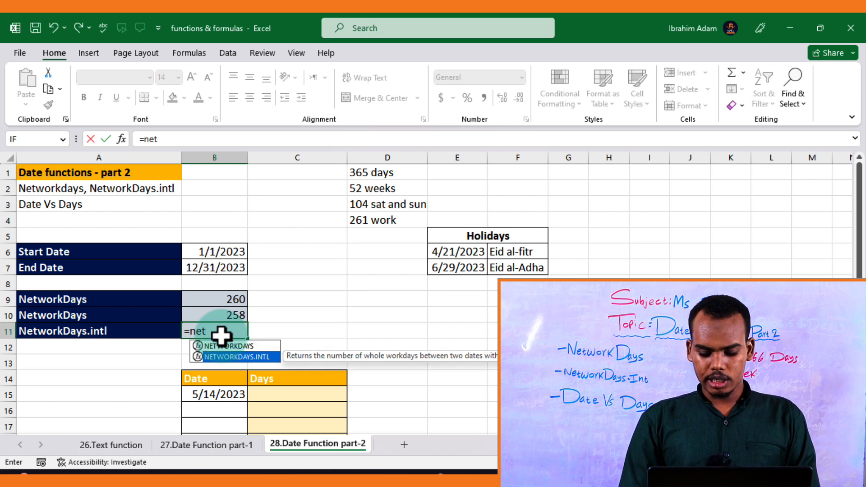
key(Return)
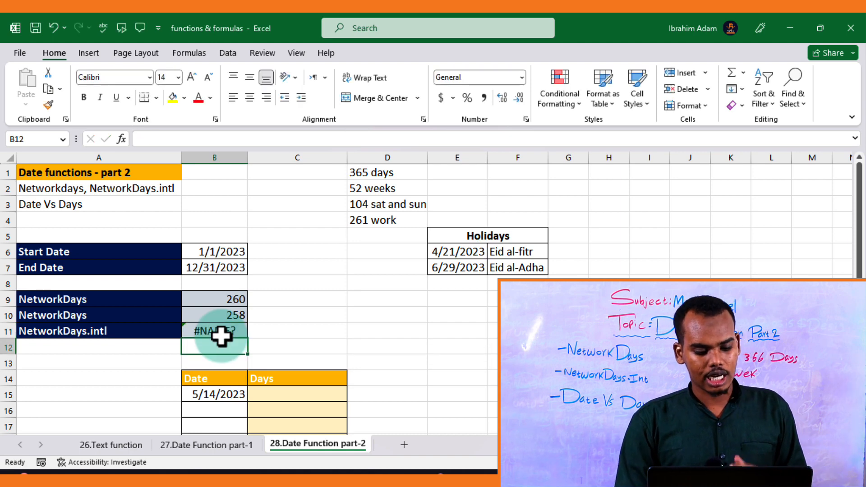
double_click(232, 331)
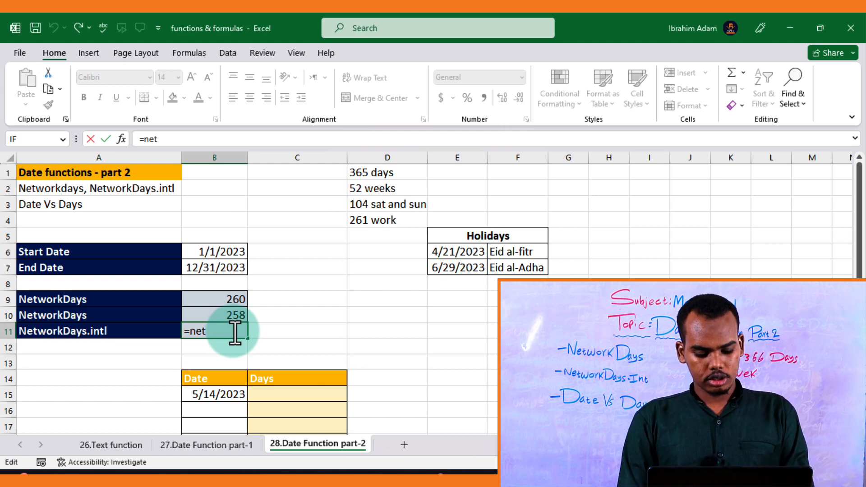
text(w)
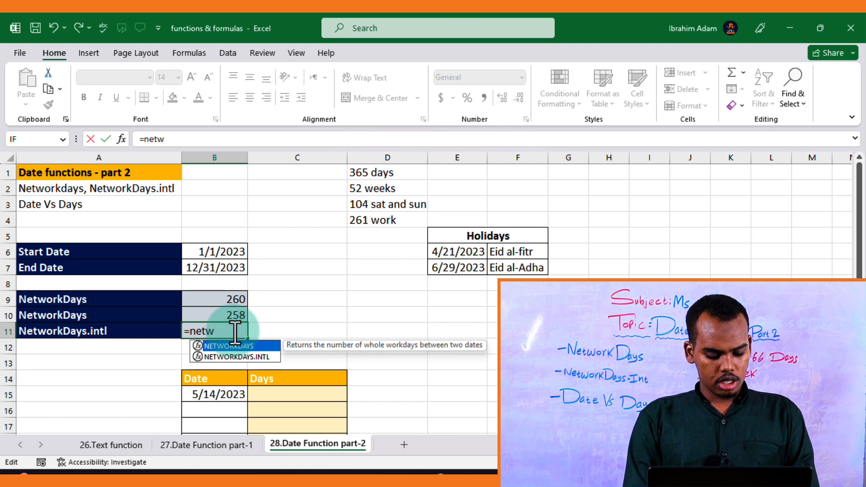
key(Down)
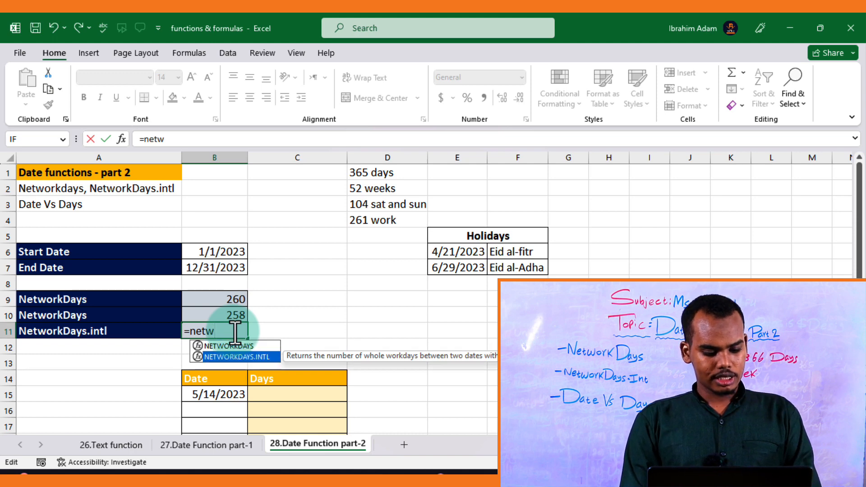
key(Tab)
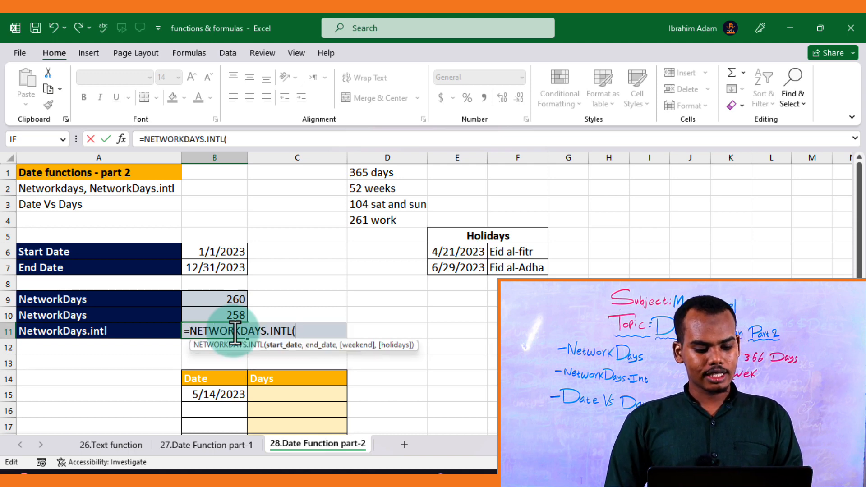
Step: Complete the B11 formula as =NETWORKDAYS.INTL(B6,B7,6) to count working days with a Thursday, Friday weekend
click(225, 252)
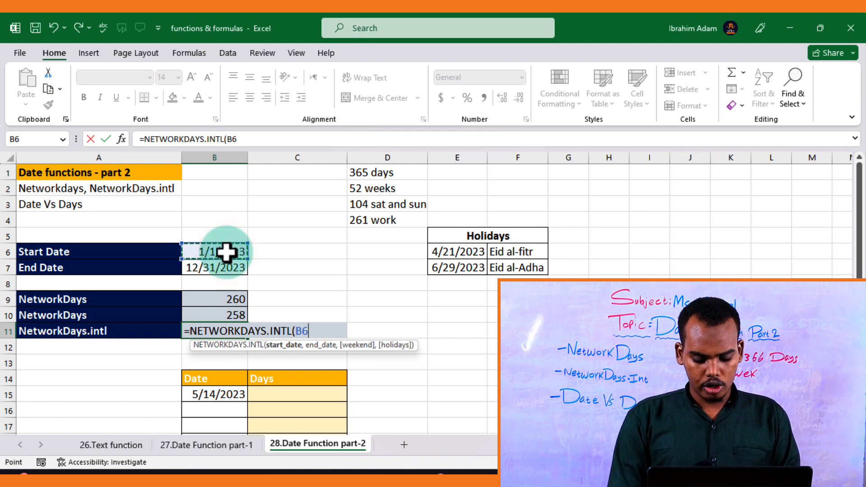
text(,)
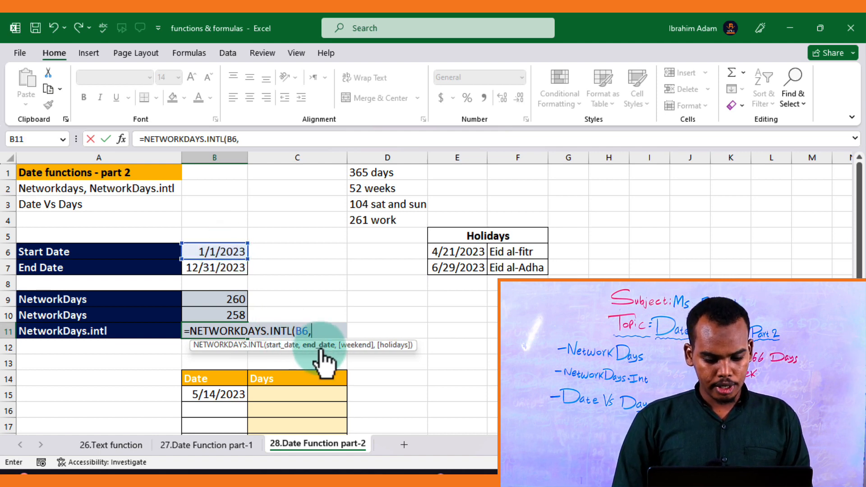
click(242, 271)
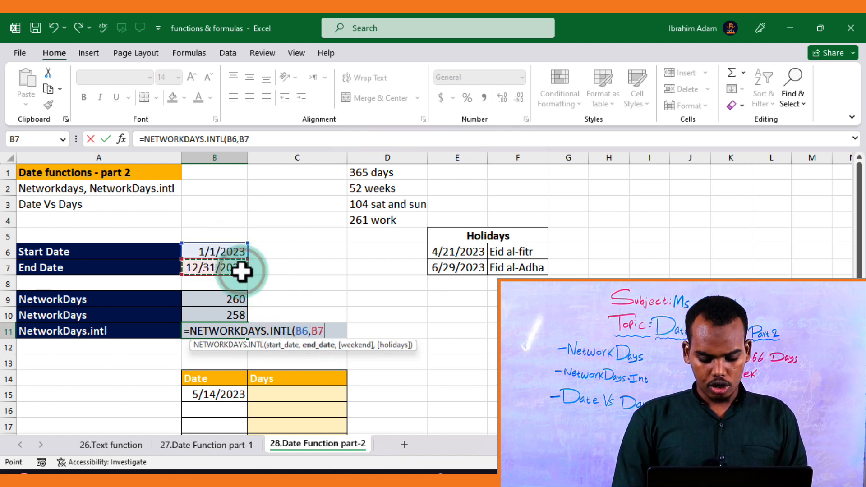
text(,)
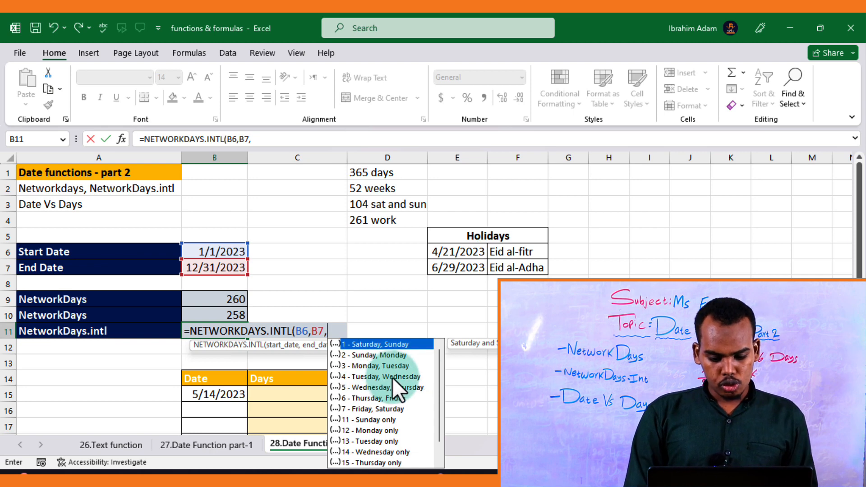
scroll(395, 378, down, 1)
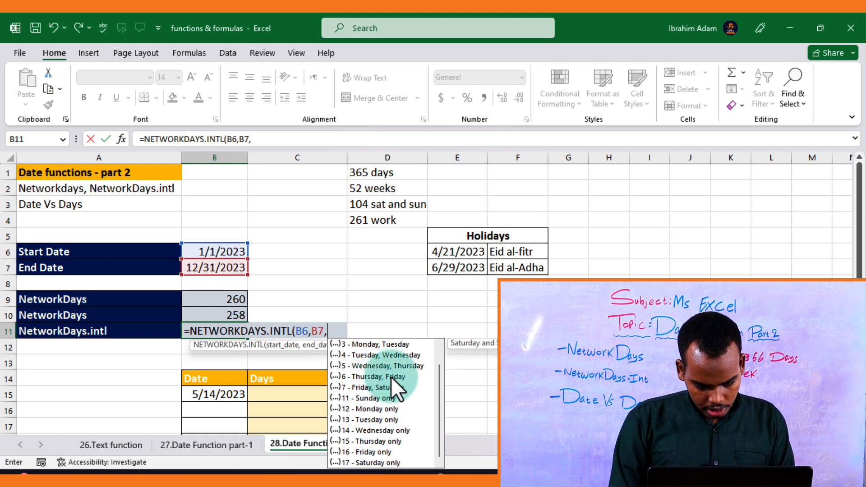
click(373, 378)
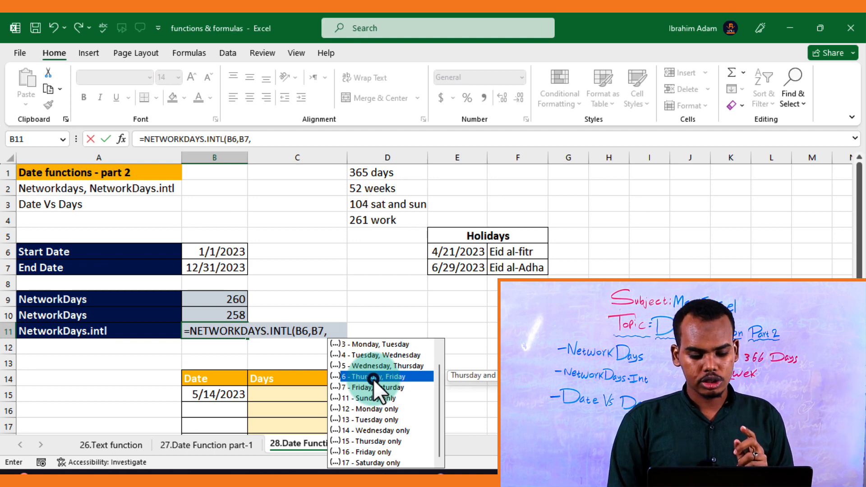
double_click(373, 379)
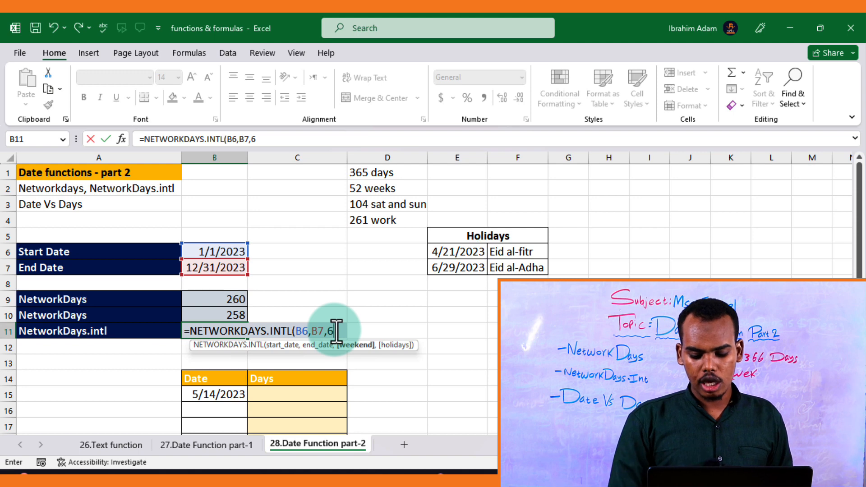
key(Return)
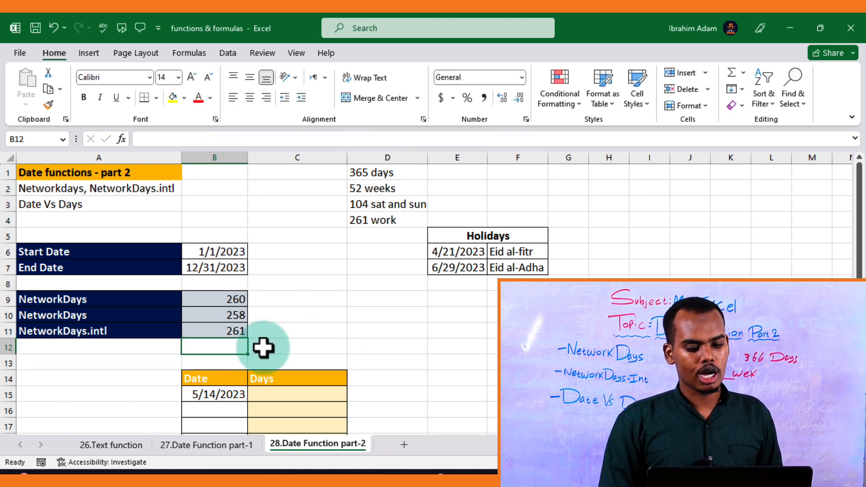
click(219, 333)
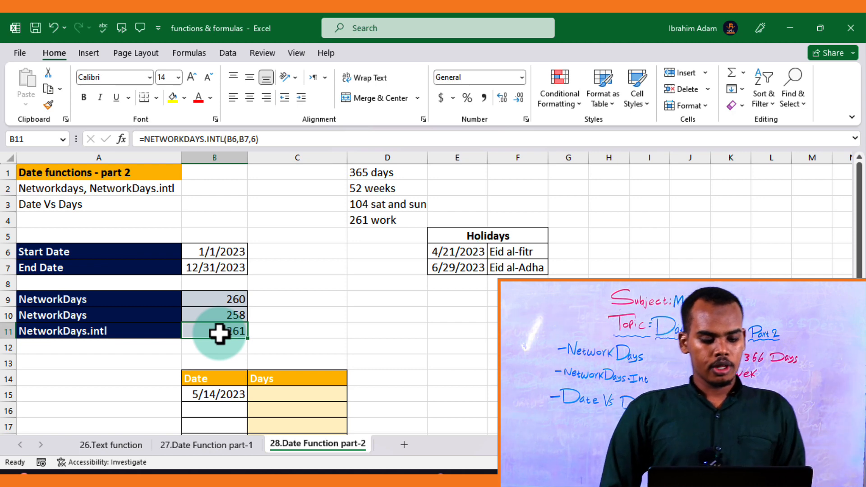
Step: Enter =B15 in C15, the first cell under Days, to reference the adjacent date
scroll(219, 334, down, 2)
scroll(220, 334, up, 2)
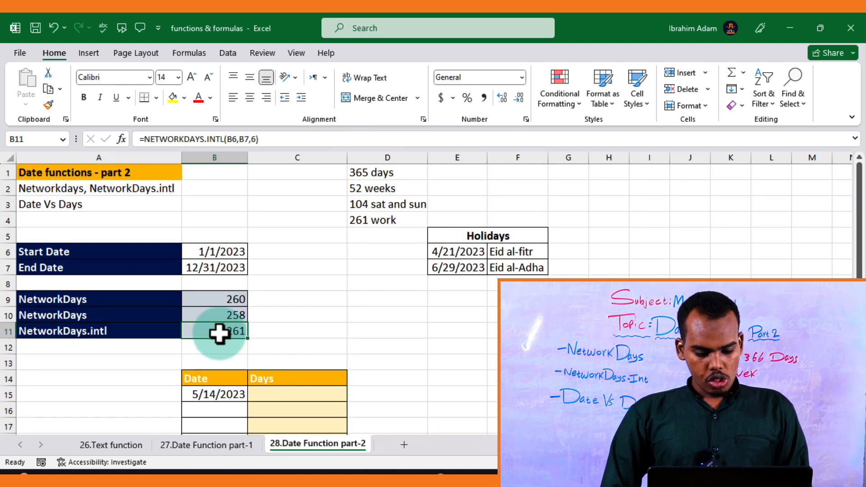
scroll(220, 334, down, 2)
scroll(221, 333, up, 1)
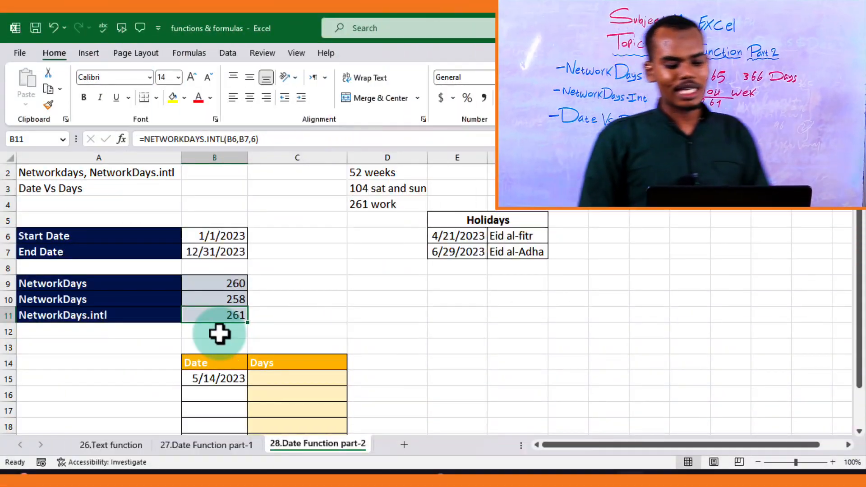
scroll(220, 334, down, 2)
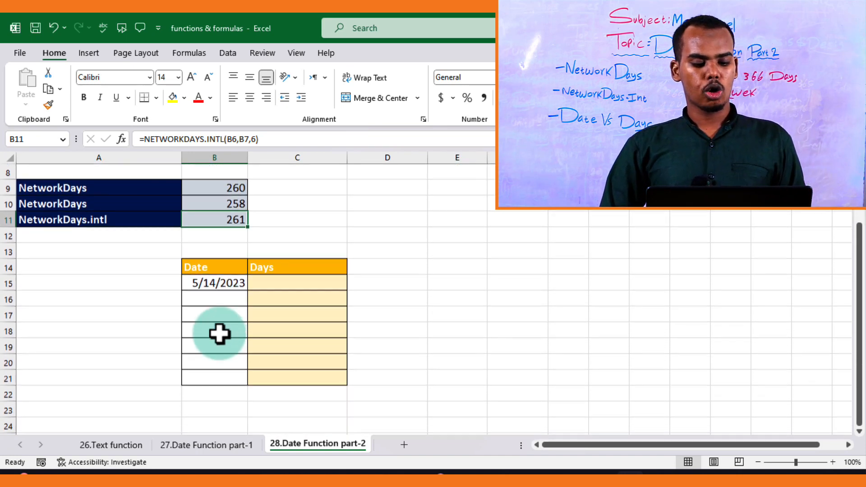
click(220, 289)
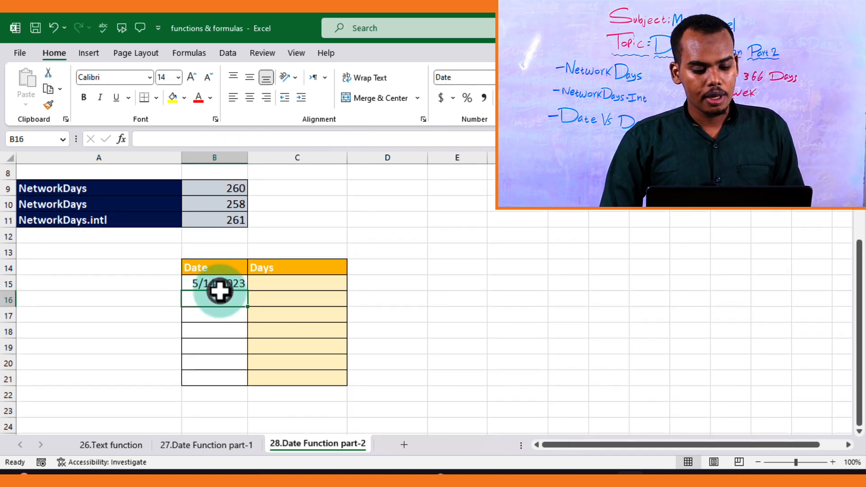
click(273, 285)
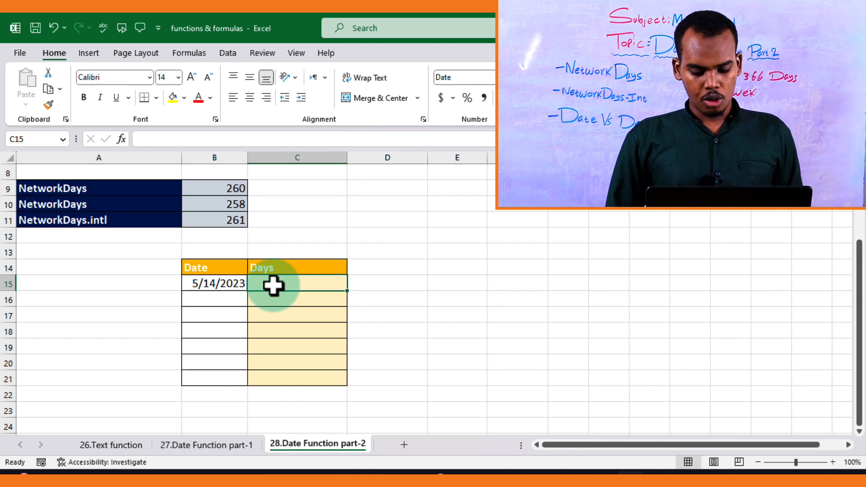
text(=)
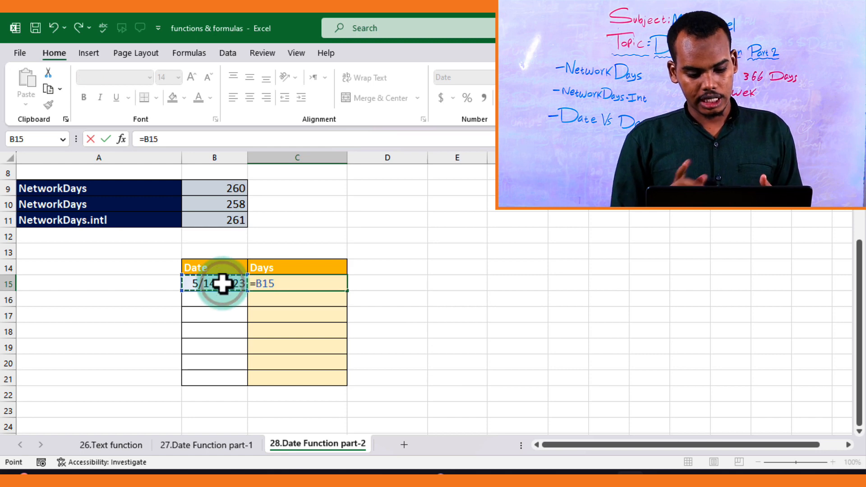
key(Return)
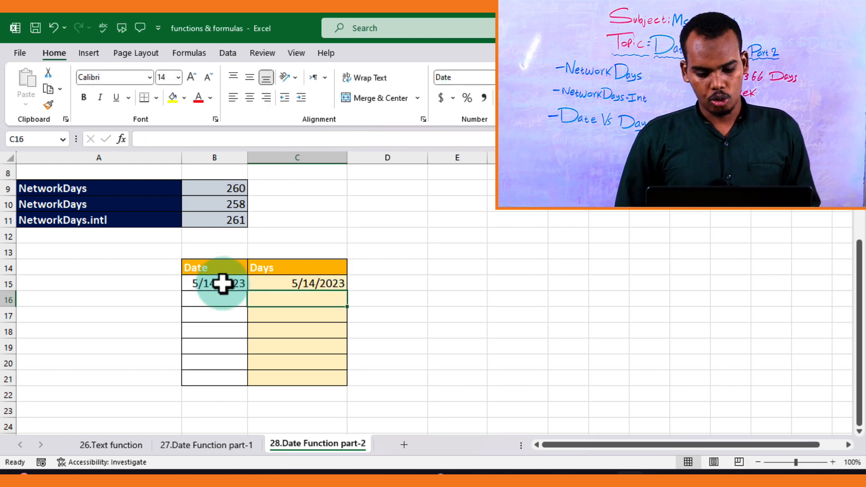
click(279, 284)
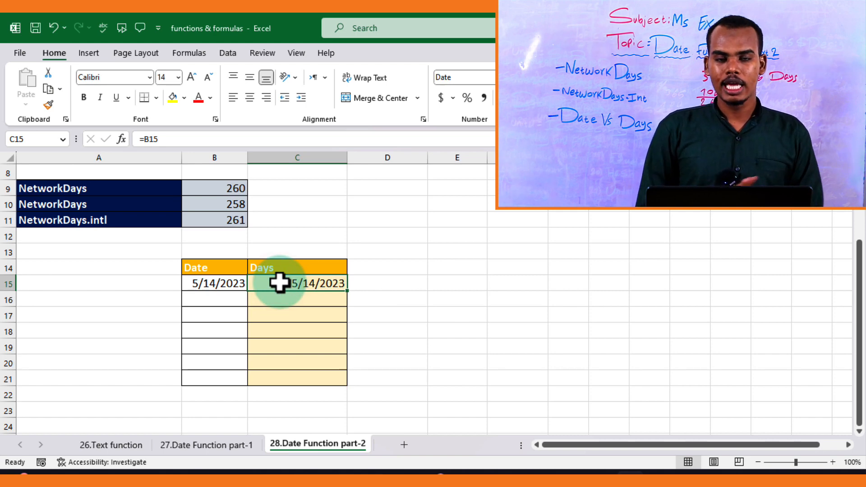
right_click(280, 284)
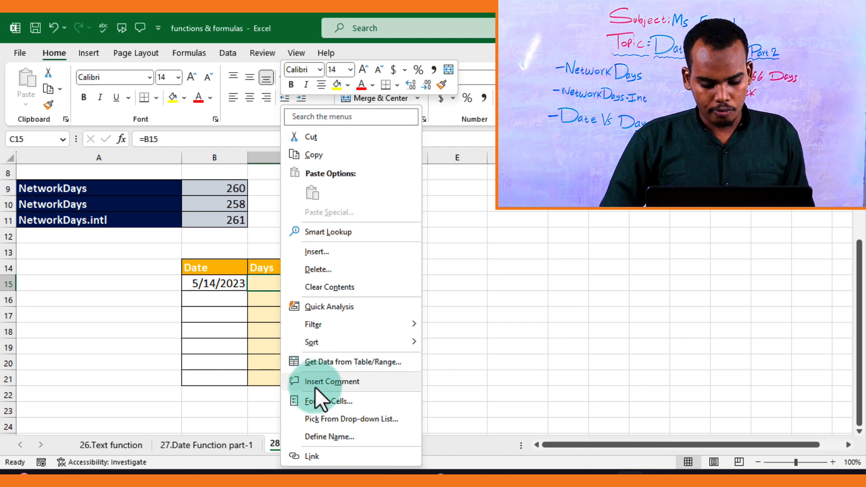
click(326, 398)
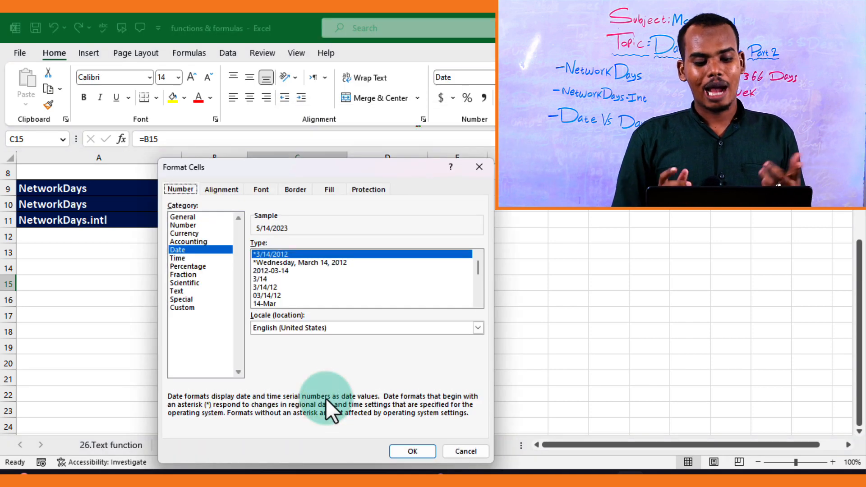
click(487, 168)
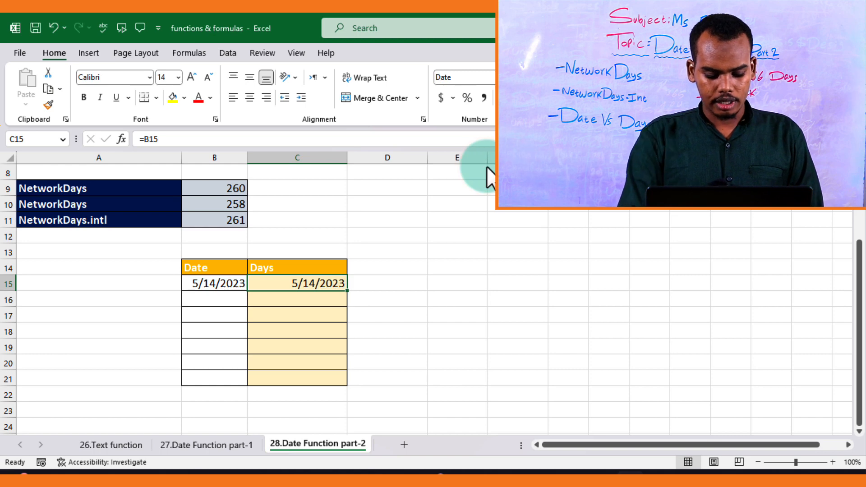
Step: Apply the custom number format dddd to C15 so the date displays as its full weekday name
key(ctrl+1)
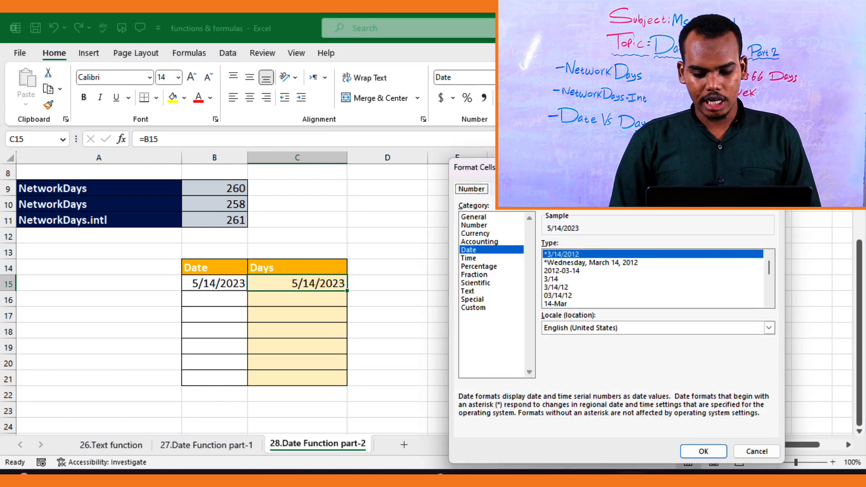
drag(563, 163, 418, 124)
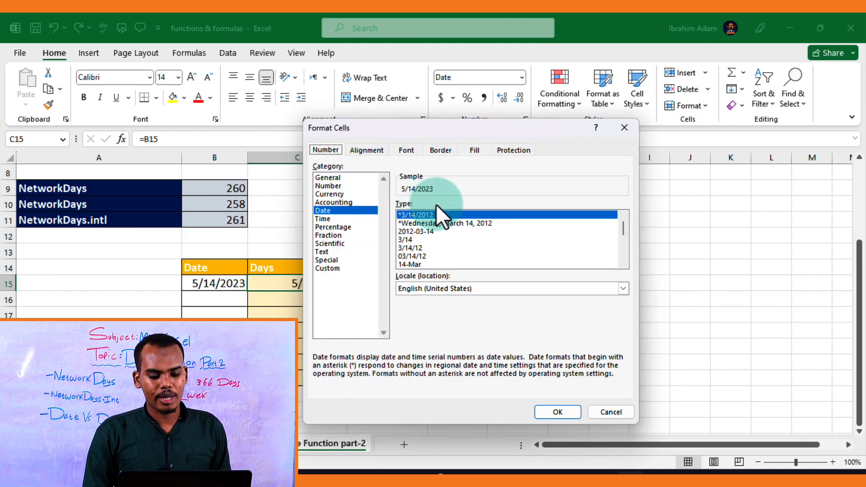
click(334, 267)
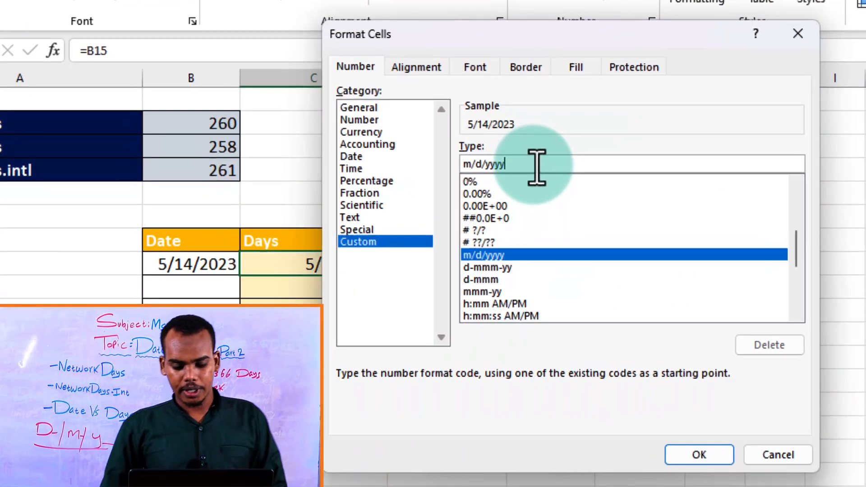
click(537, 167)
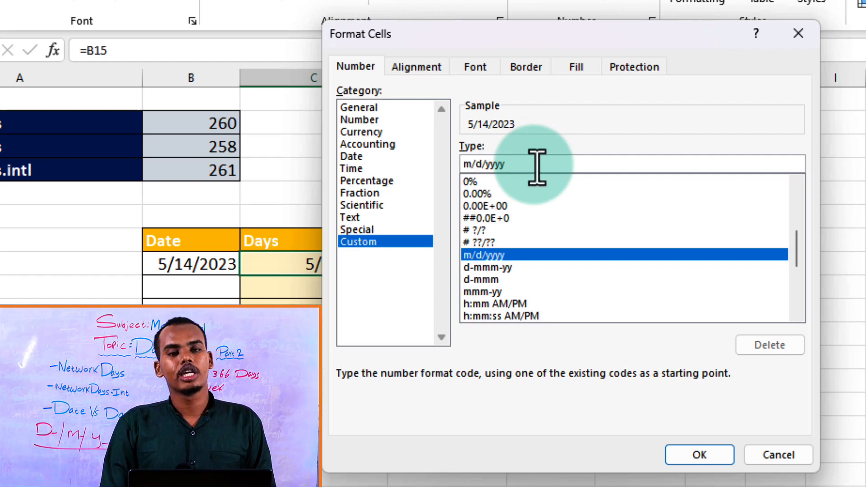
key(BackSpace)
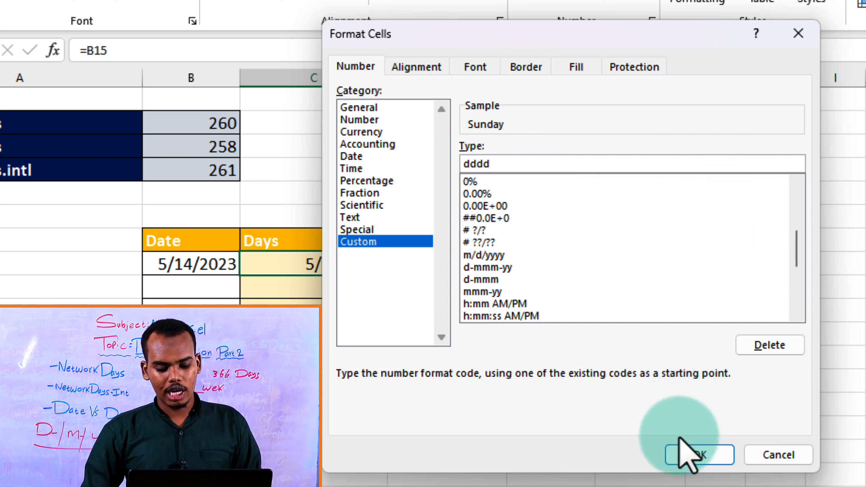
click(689, 456)
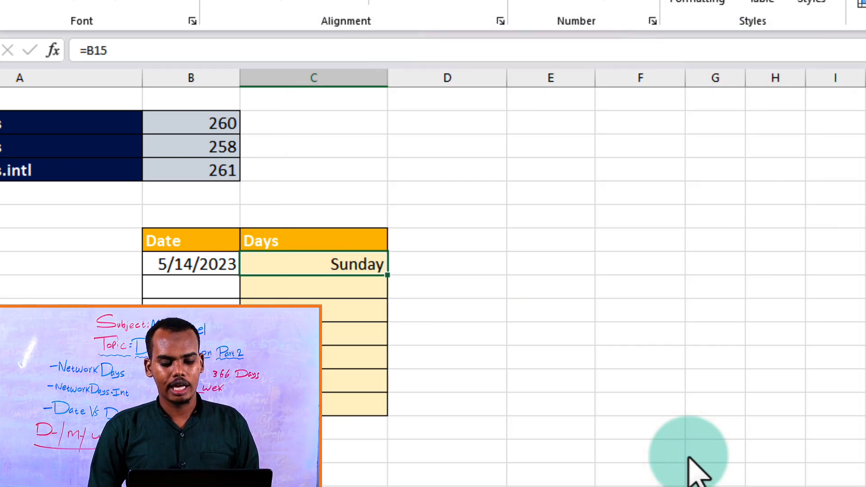
Step: Fill the date series from B15 down to B21 and copy the weekday formula from C15 down to C21
click(205, 267)
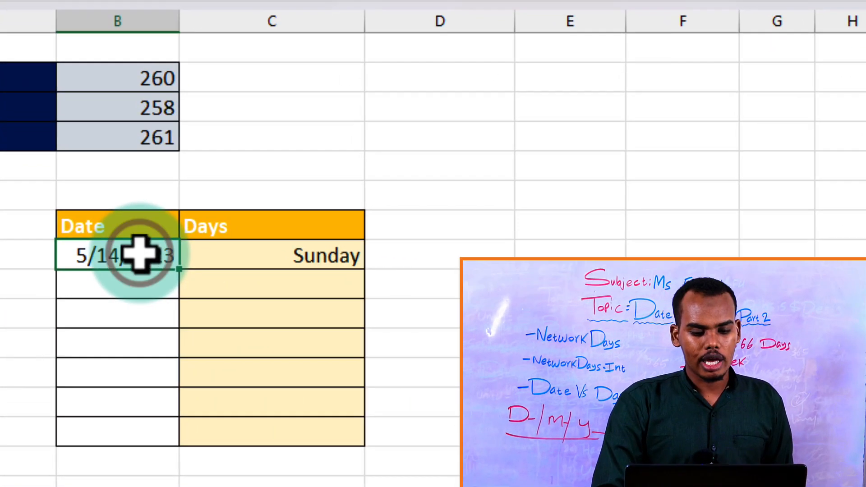
click(314, 267)
click(178, 271)
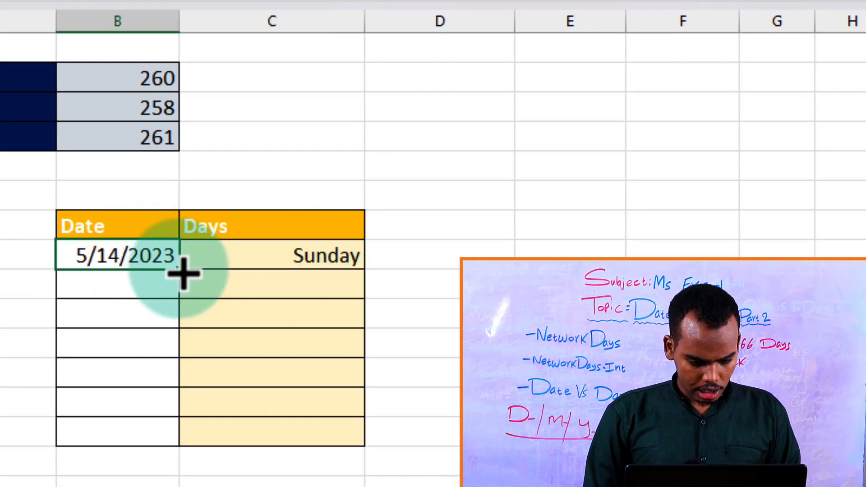
drag(181, 273, 174, 438)
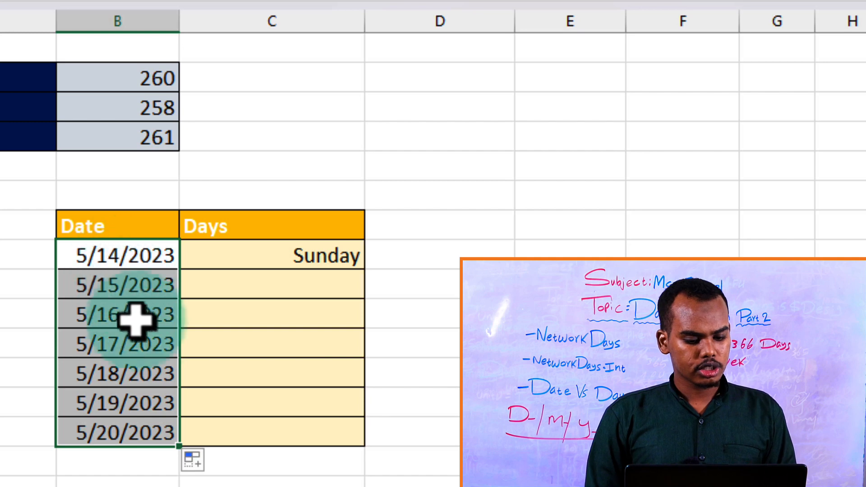
click(321, 255)
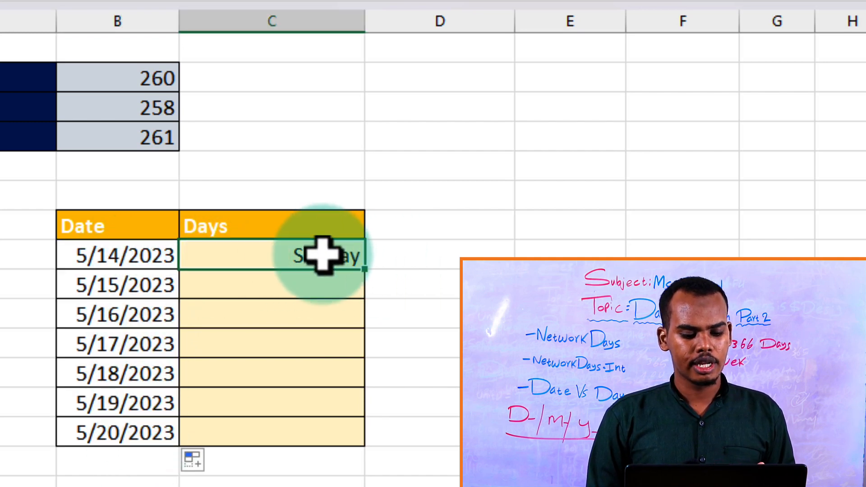
double_click(366, 271)
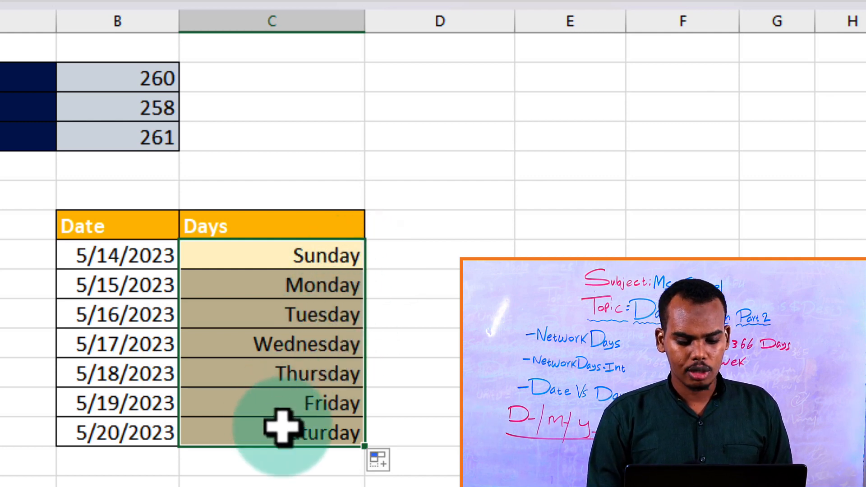
click(274, 264)
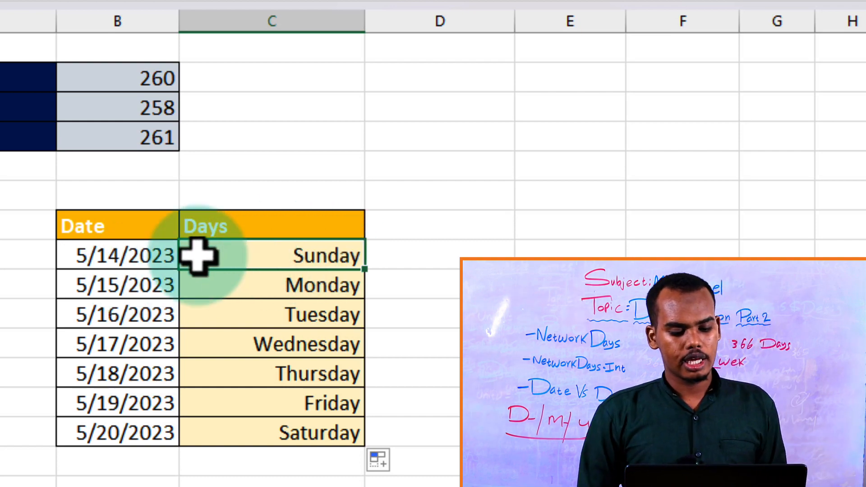
click(148, 262)
click(252, 251)
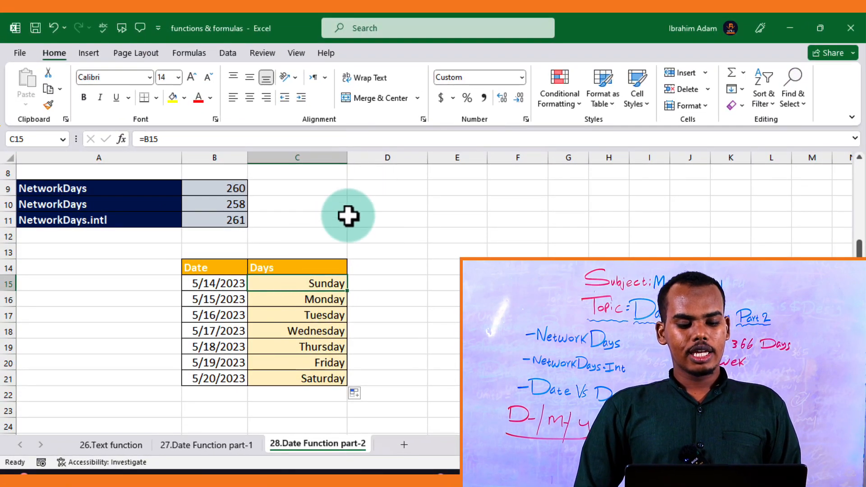
scroll(346, 218, up, 3)
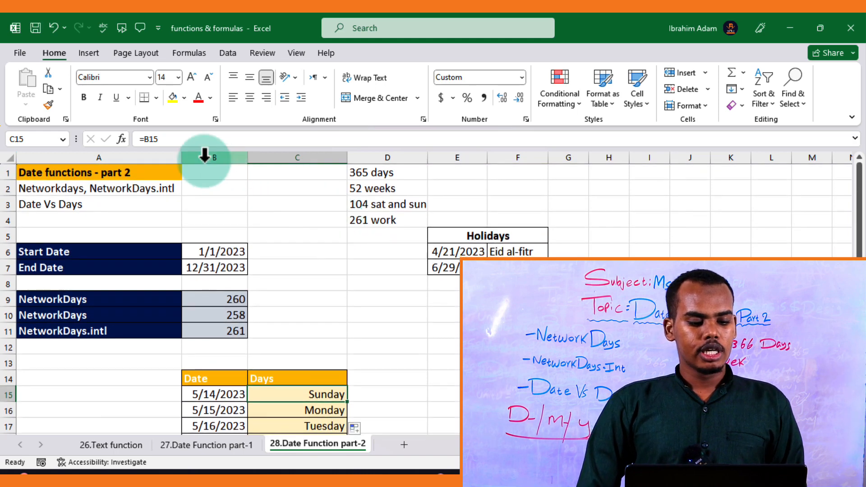
click(146, 193)
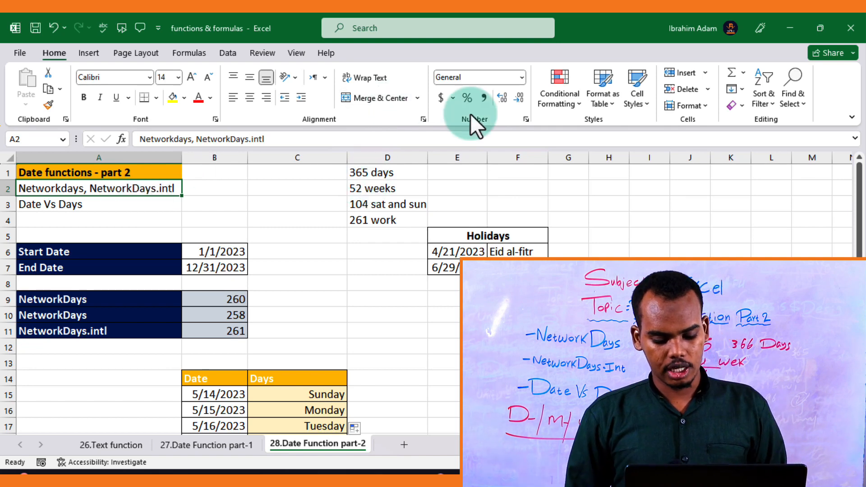
Step: Switch to File Explorer and open the excel2021 PDF from the Books folder on drive D:
click(790, 28)
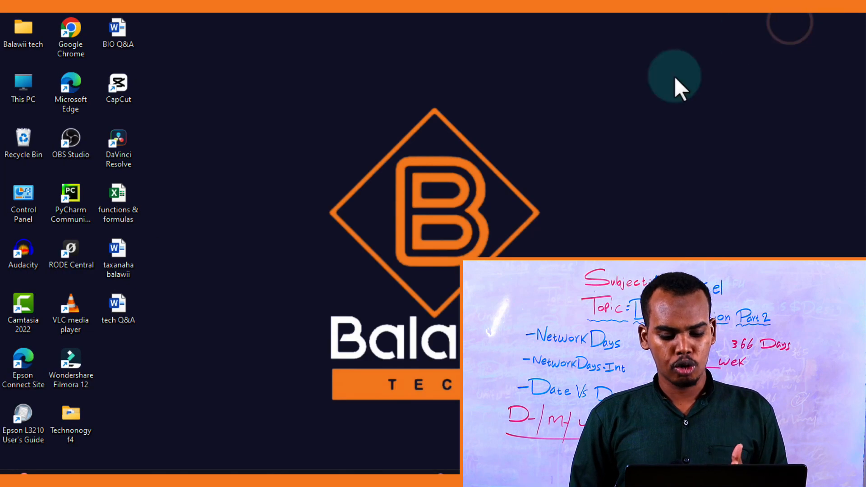
double_click(20, 88)
click(57, 316)
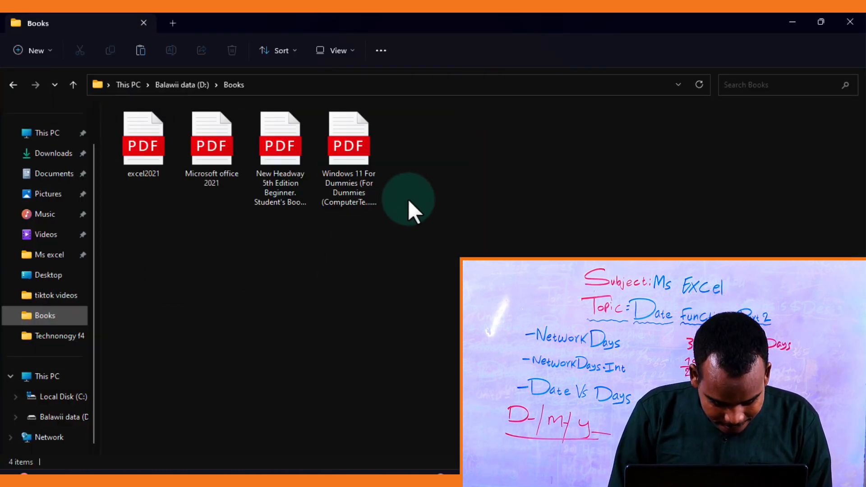
double_click(158, 144)
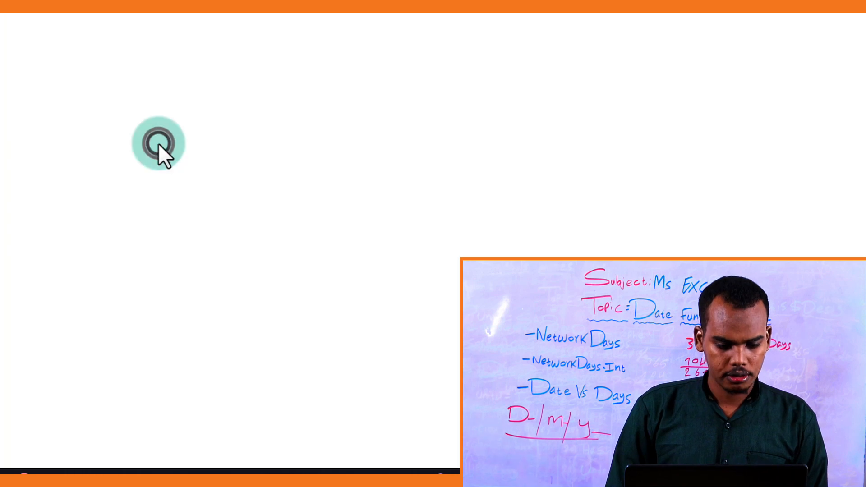
Step: Go back through the PDF to the start of Chapter Twelve, Date and Time Function, on page 241
scroll(523, 242, up, 5)
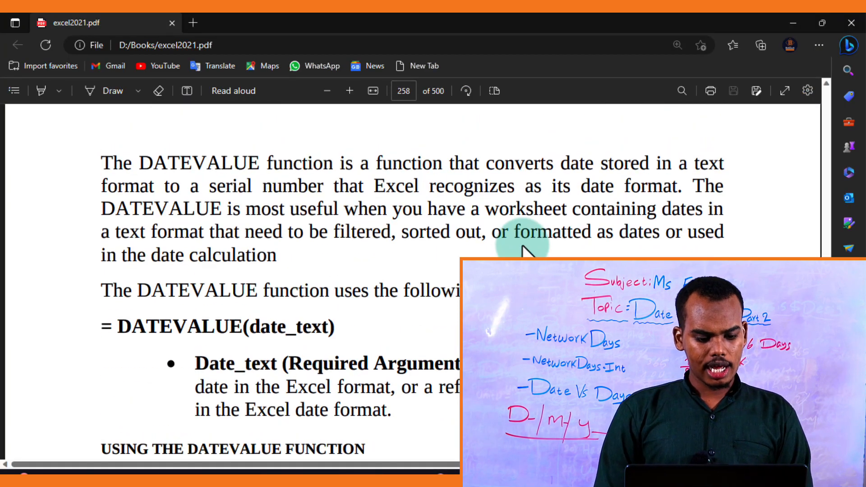
scroll(523, 248, up, 10)
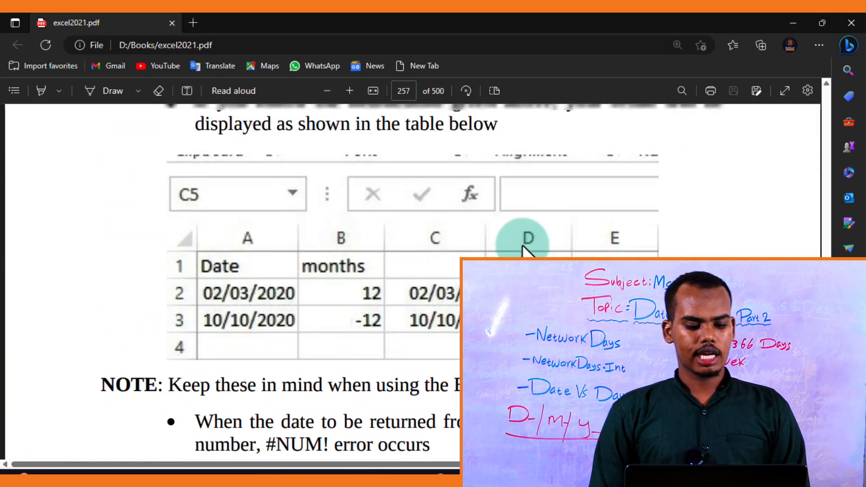
scroll(522, 248, up, 10)
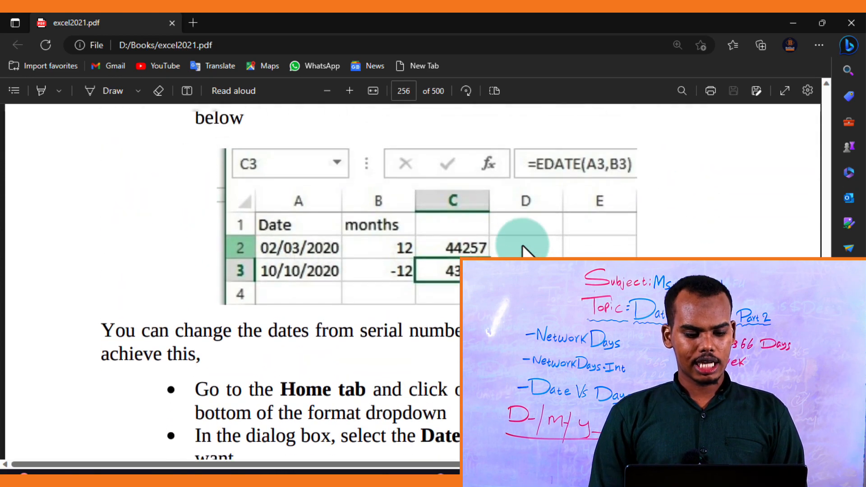
scroll(522, 248, up, 10)
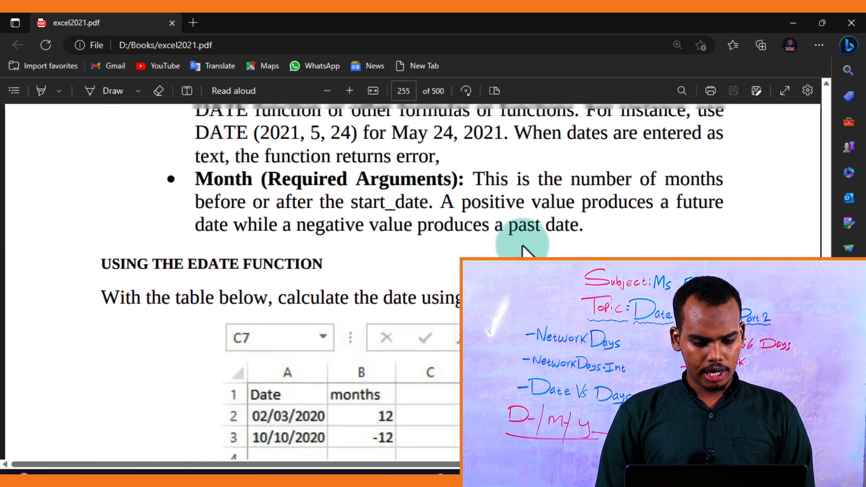
scroll(522, 249, up, 10)
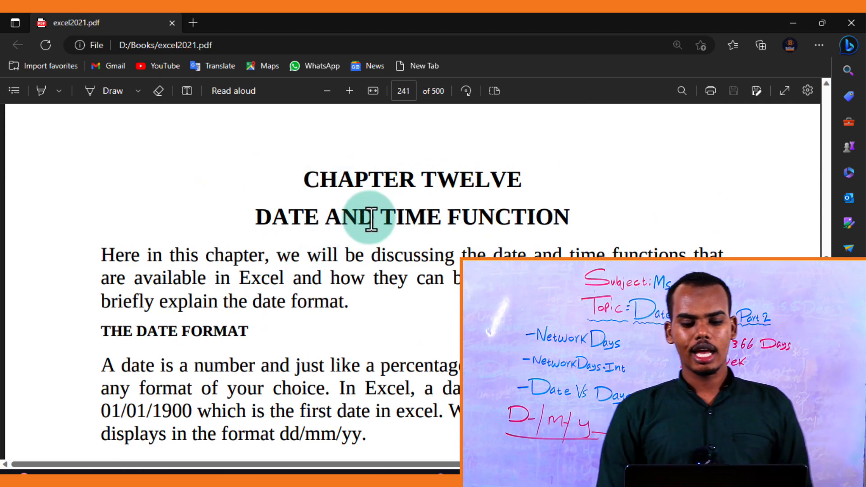
Step: Review the chapter's section on short and long date formats and customizing dates in the Format Cells dialog
scroll(284, 273, down, 4)
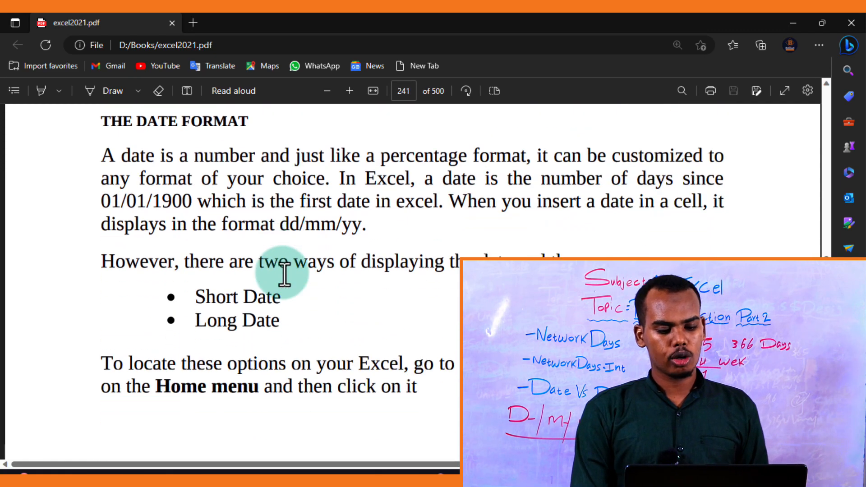
scroll(285, 273, down, 5)
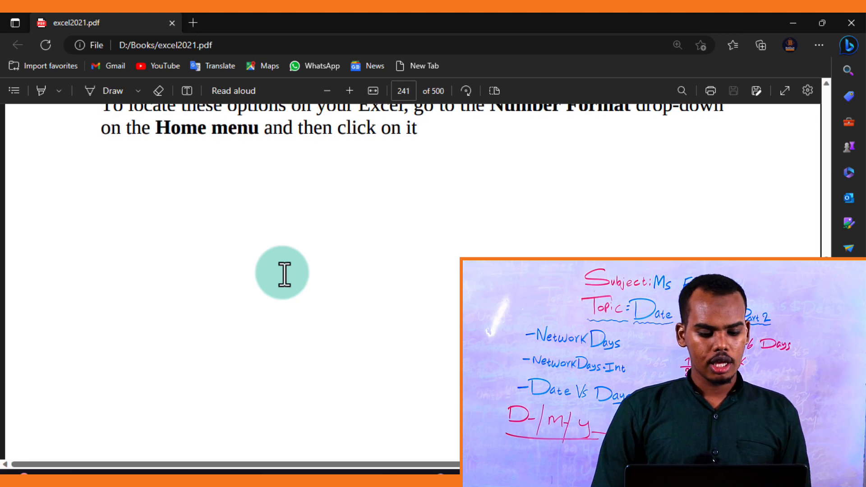
scroll(284, 273, down, 10)
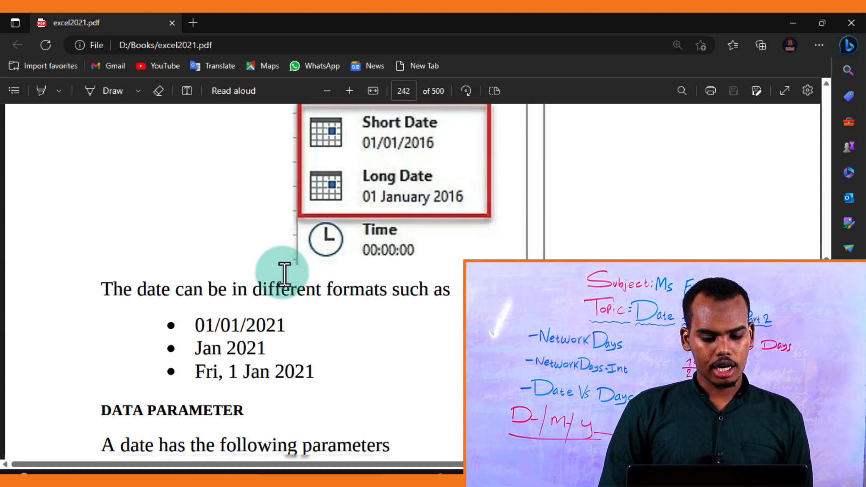
scroll(284, 273, down, 9)
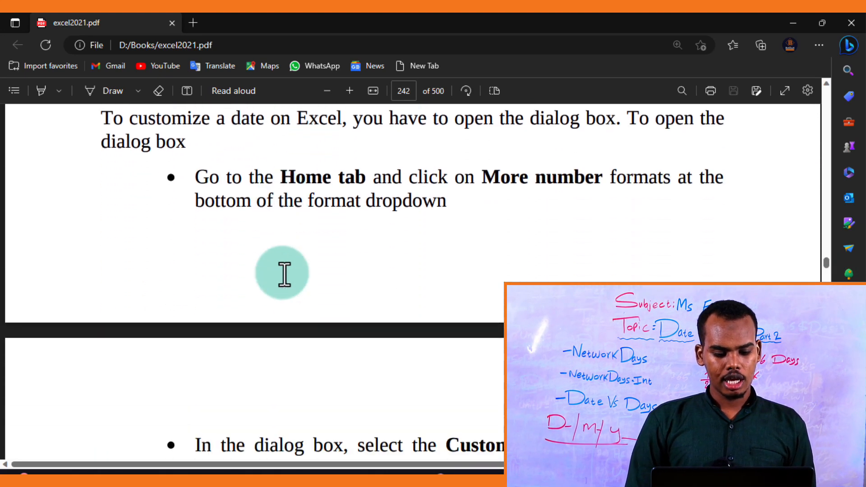
scroll(284, 273, down, 8)
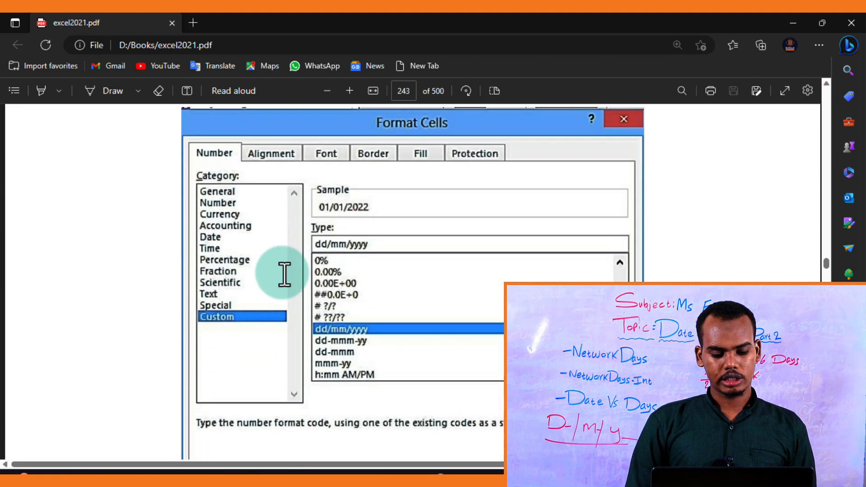
Step: Review the chapter's explanations and examples of the DAY, MONTH, YEAR and DATE functions
scroll(284, 273, down, 8)
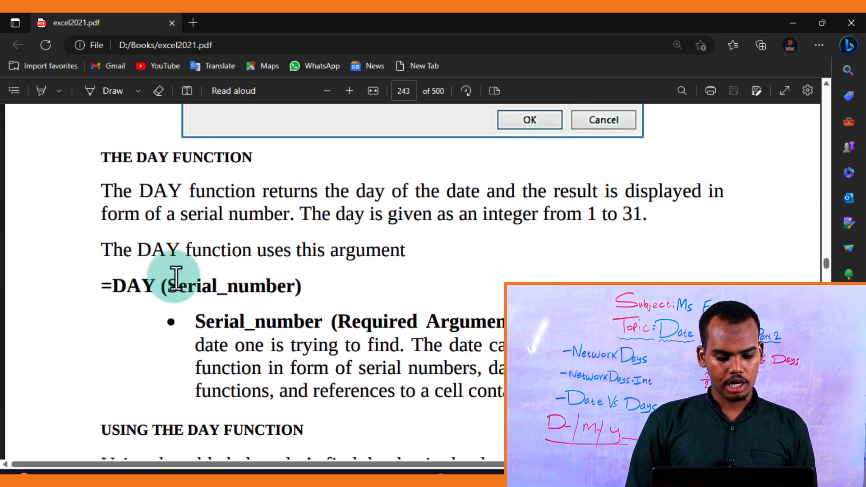
scroll(176, 277, down, 12)
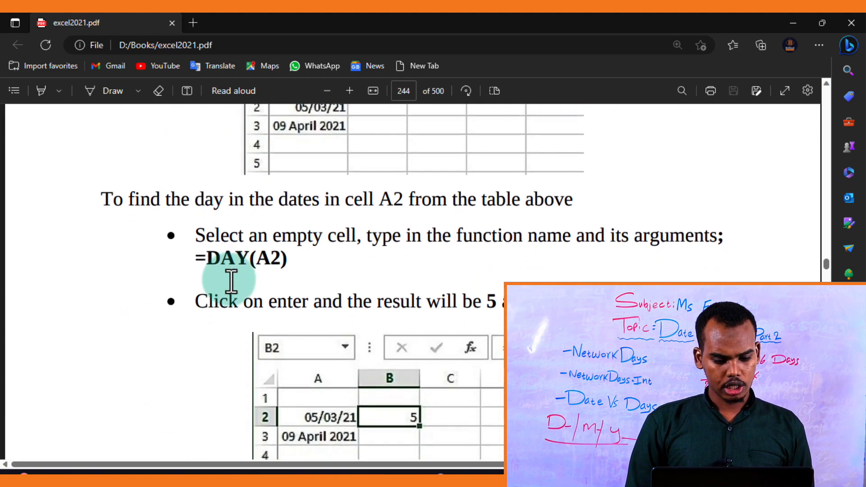
scroll(231, 281, down, 15)
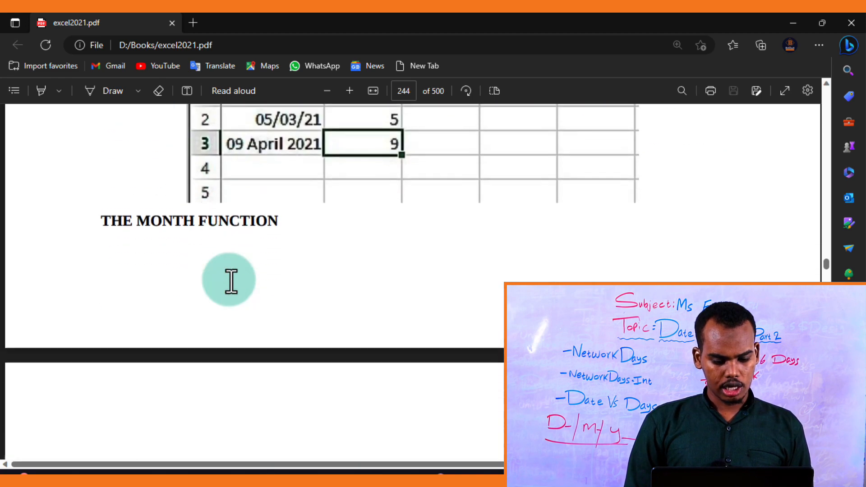
scroll(231, 280, down, 6)
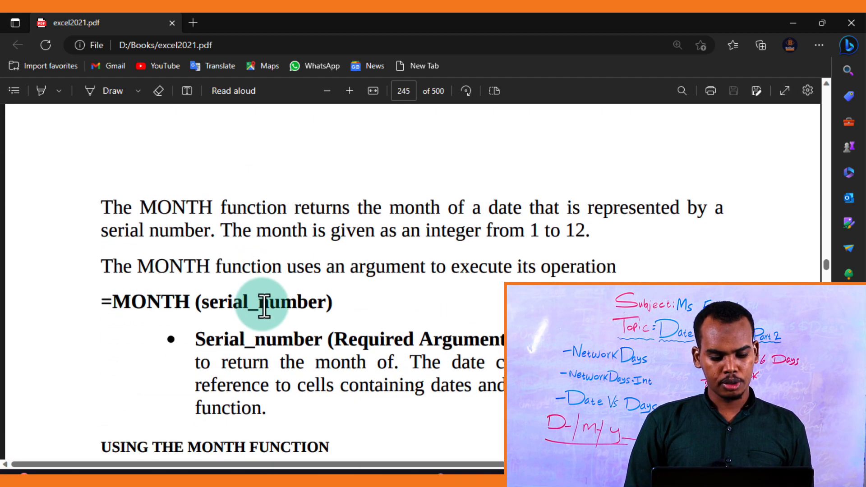
scroll(264, 307, down, 10)
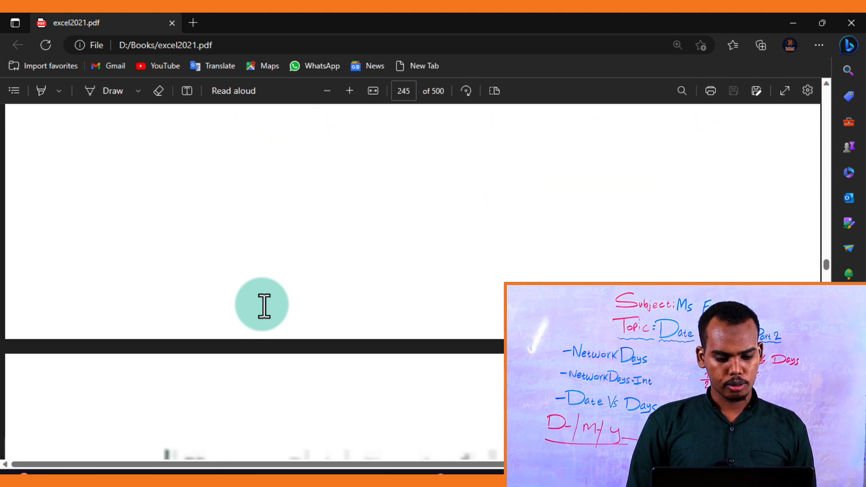
scroll(264, 305, down, 4)
scroll(264, 306, down, 10)
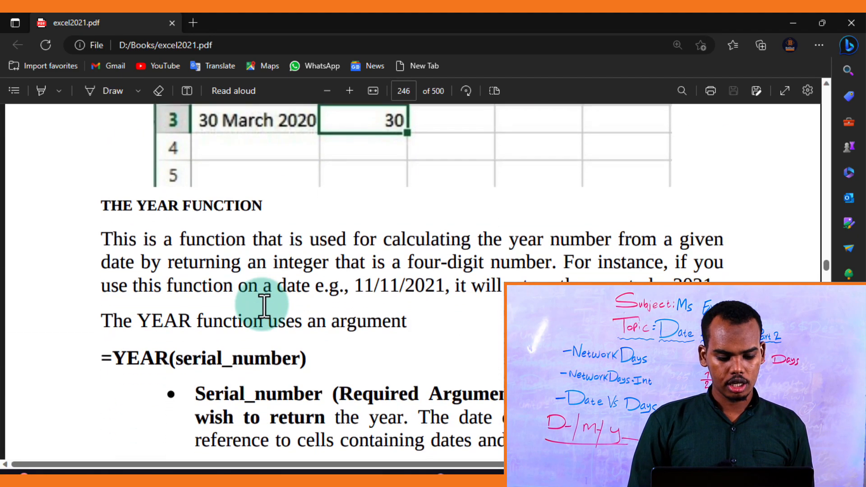
scroll(264, 306, down, 10)
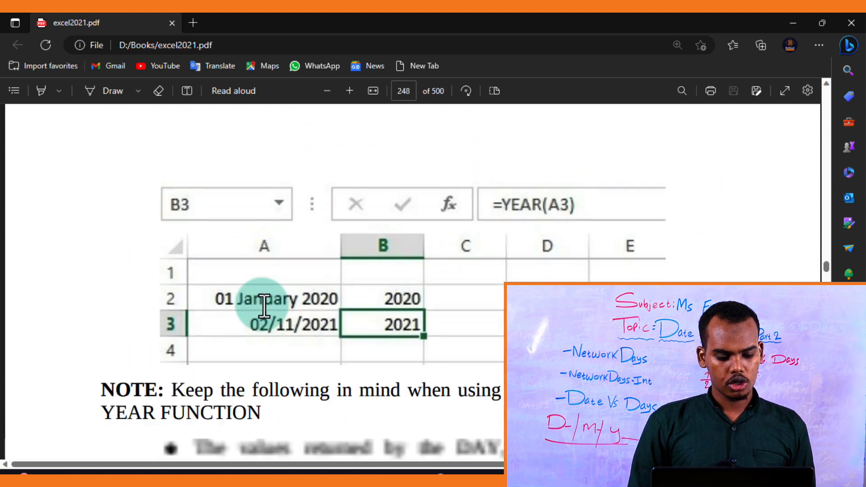
scroll(264, 307, down, 9)
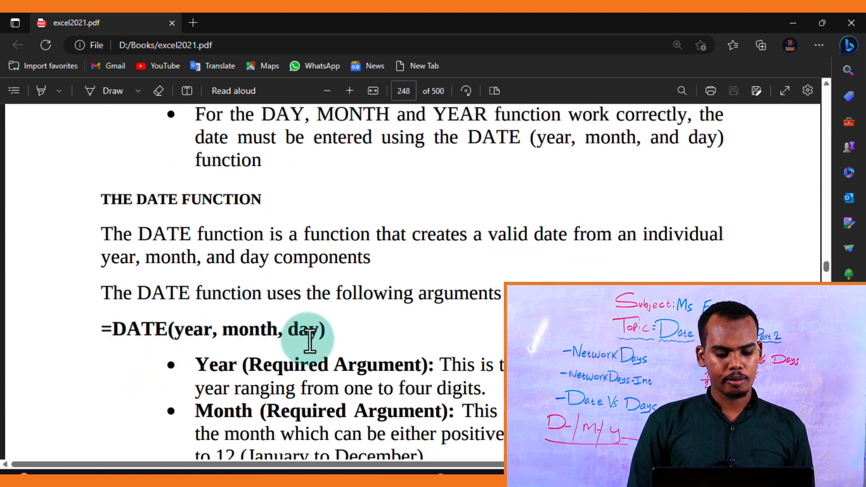
Step: Read the notes on the DAYS function and the sections on the EDATE and DATEVALUE functions
scroll(312, 338, down, 6)
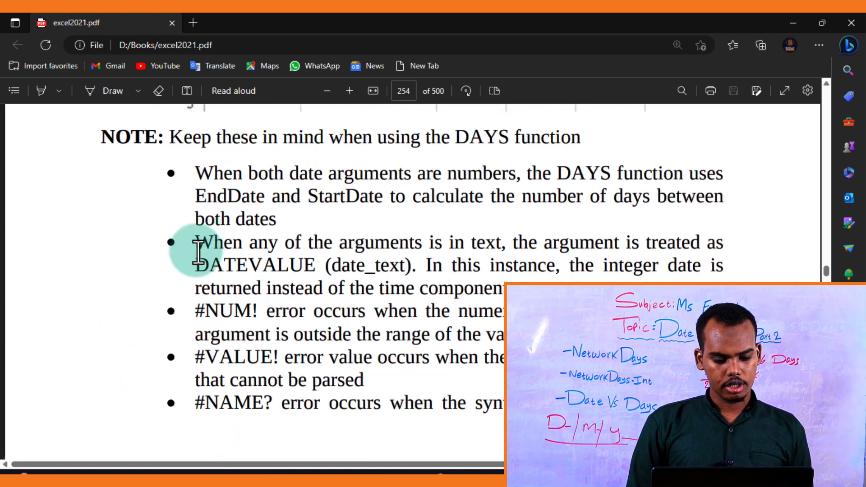
scroll(198, 254, down, 3)
scroll(199, 252, down, 3)
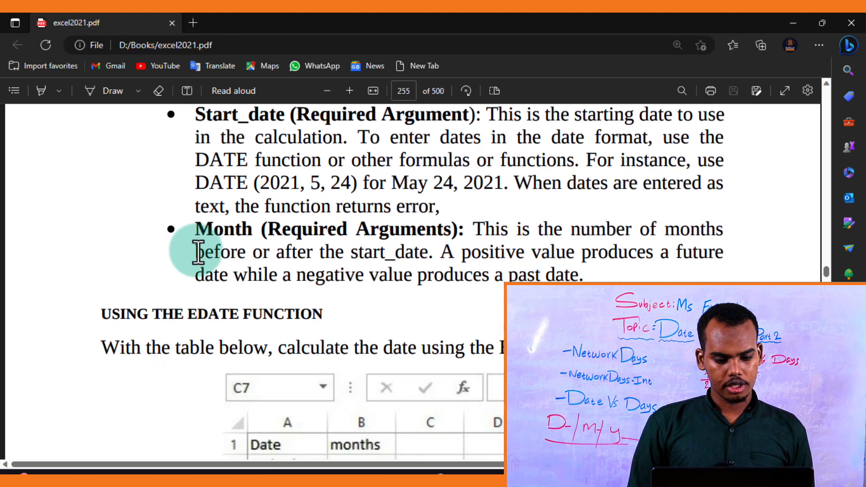
scroll(199, 252, up, 3)
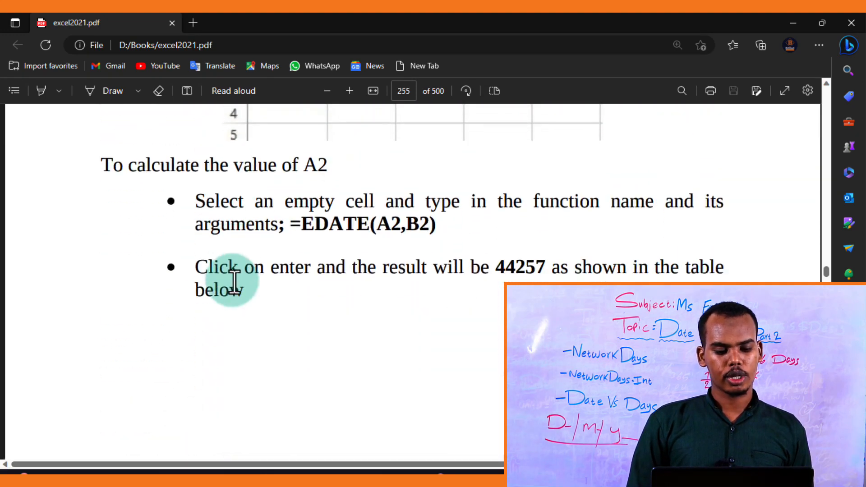
scroll(235, 282, down, 20)
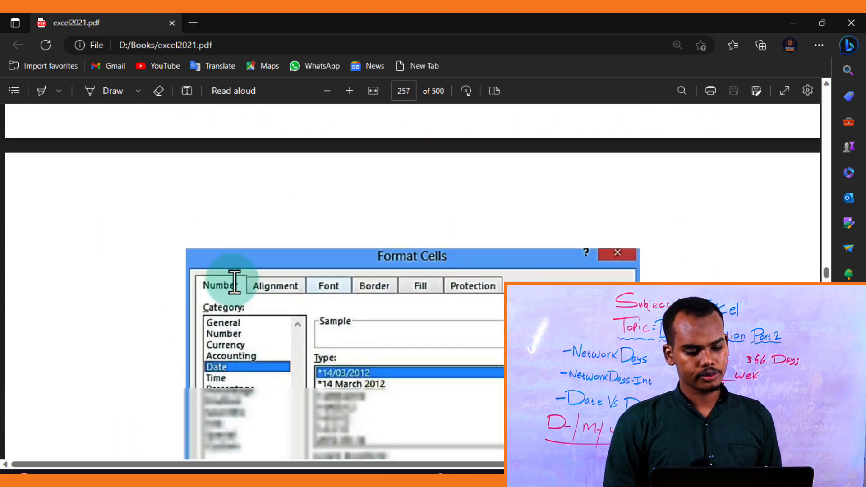
scroll(234, 282, down, 15)
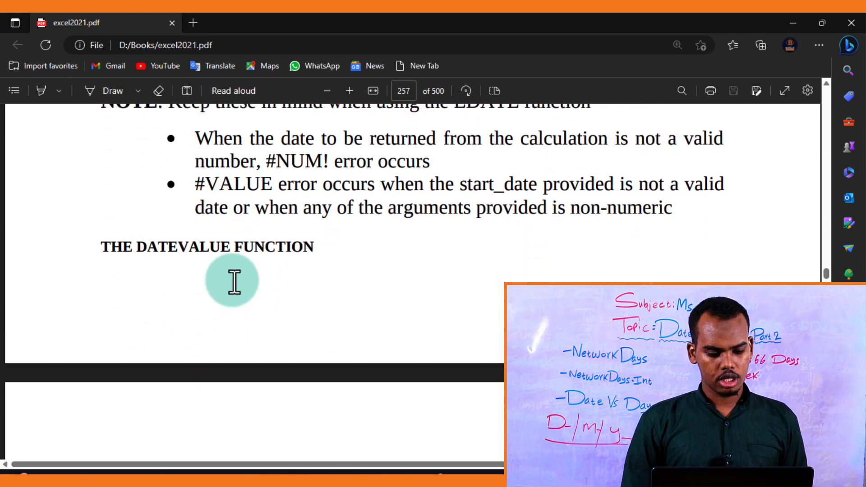
scroll(234, 282, down, 10)
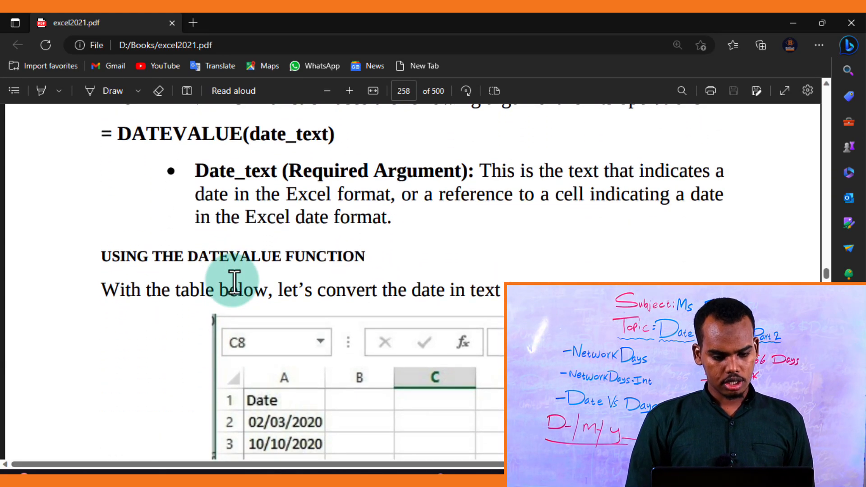
scroll(235, 282, down, 10)
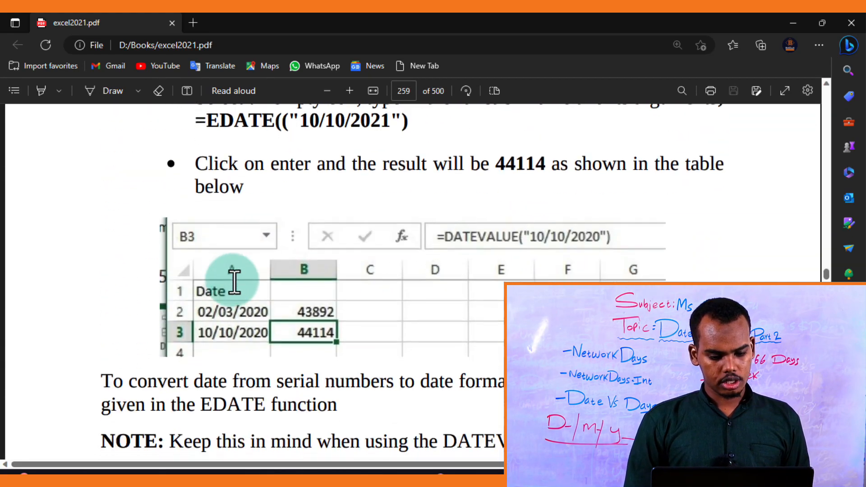
Step: Examine the NETWORKDAYS function's arguments, working-days example and notes, and continue to the NOW function section
scroll(235, 282, down, 3)
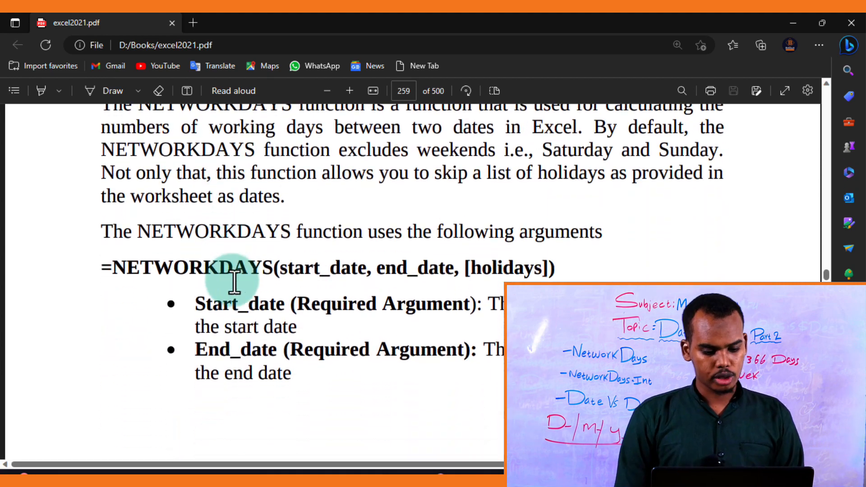
scroll(226, 271, down, 10)
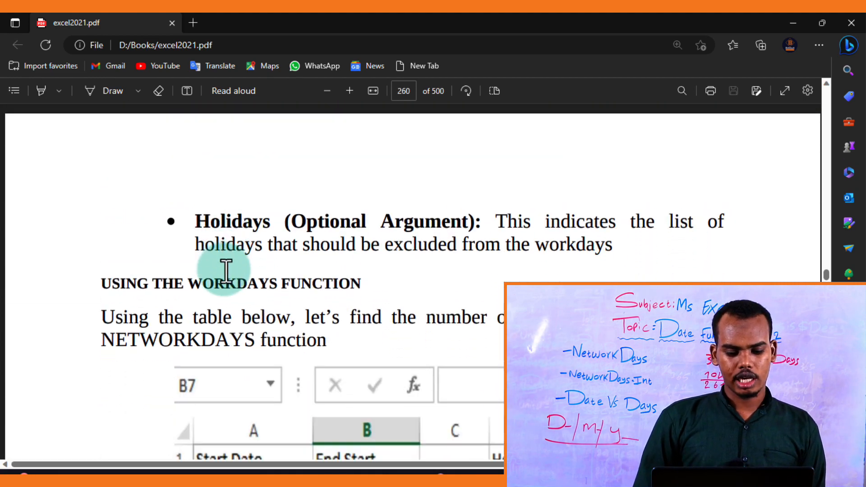
scroll(226, 271, down, 5)
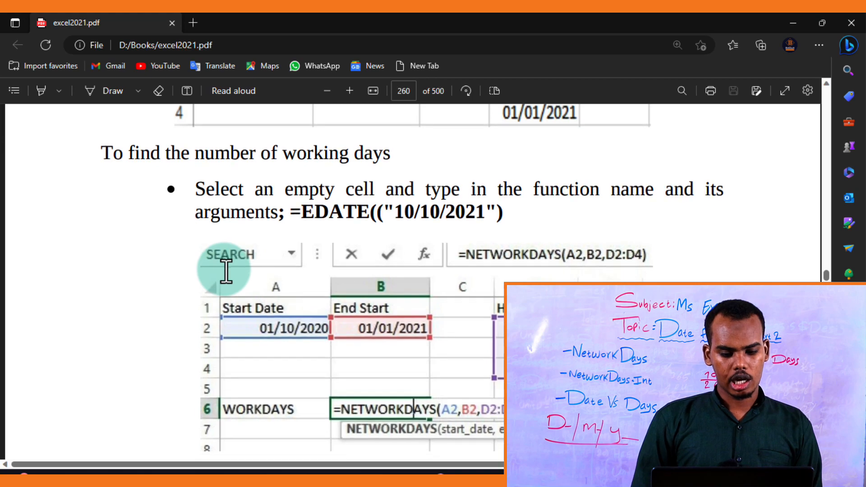
scroll(226, 271, up, 3)
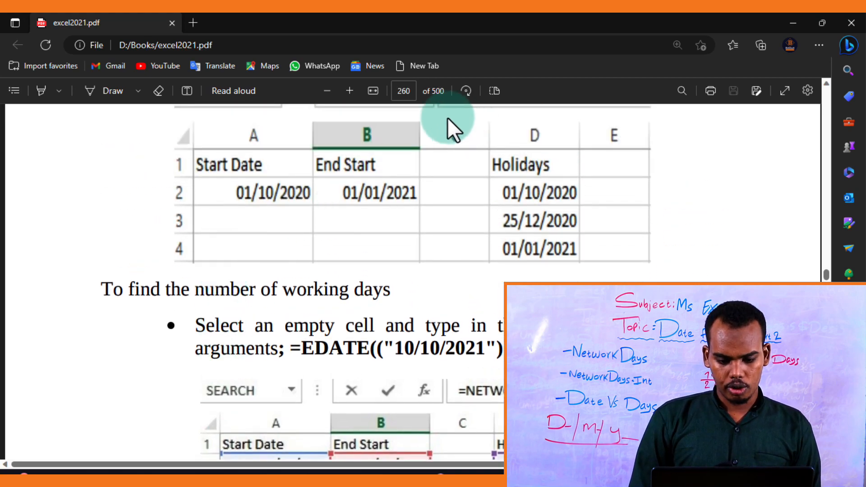
scroll(291, 261, down, 12)
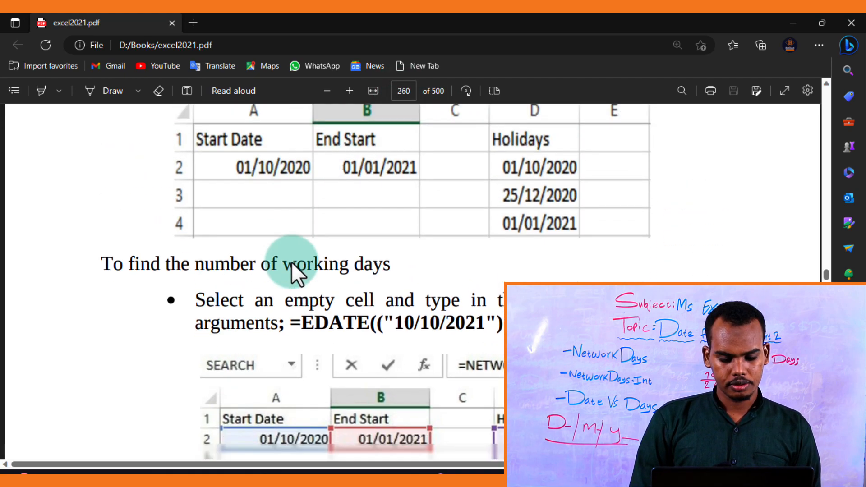
scroll(291, 262, down, 20)
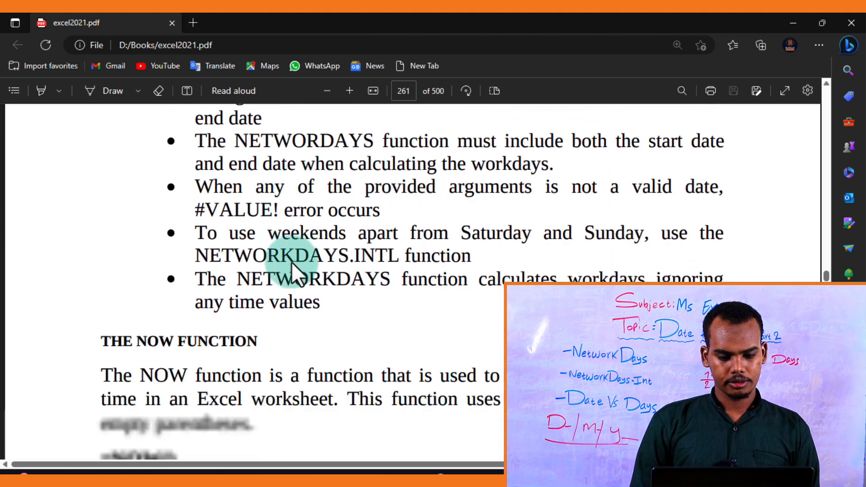
scroll(292, 262, down, 15)
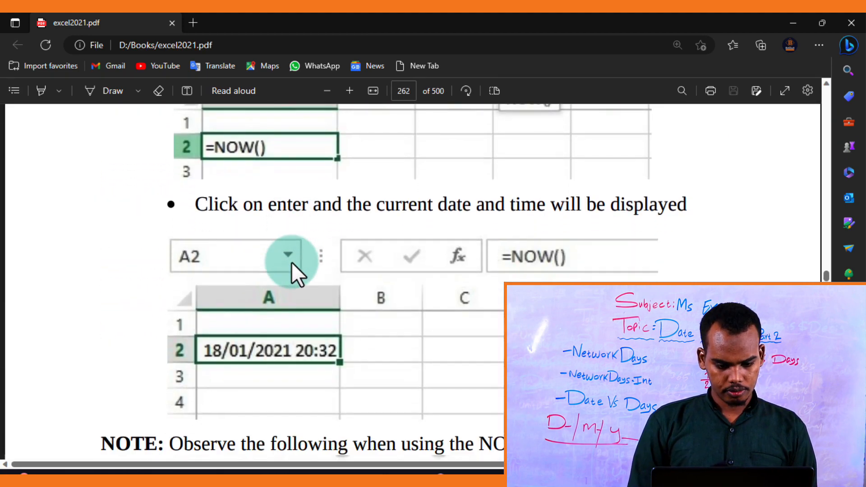
Step: Review the book's TODAY and TIME function sections with their examples, and minimize the open windows to return to the desktop
scroll(291, 262, down, 3)
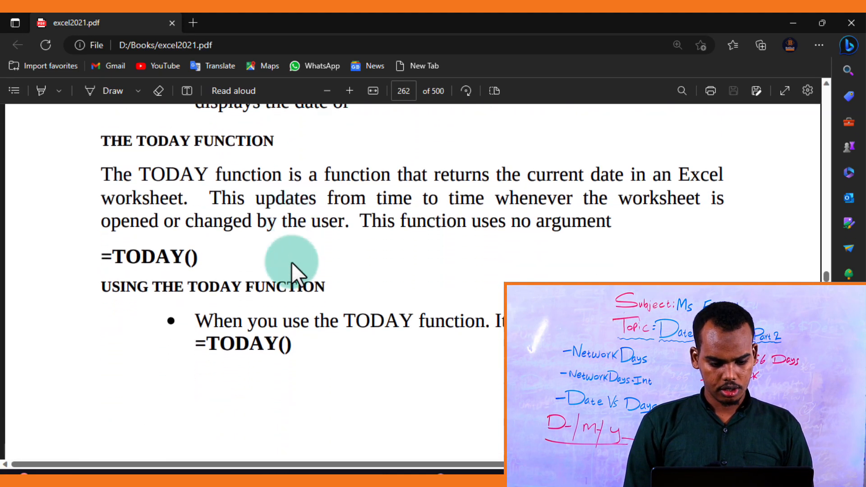
scroll(305, 357, down, 20)
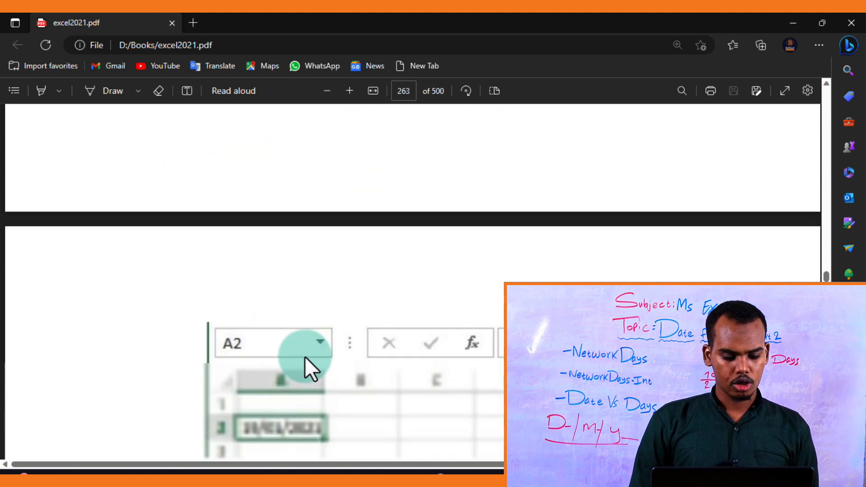
scroll(304, 356, down, 20)
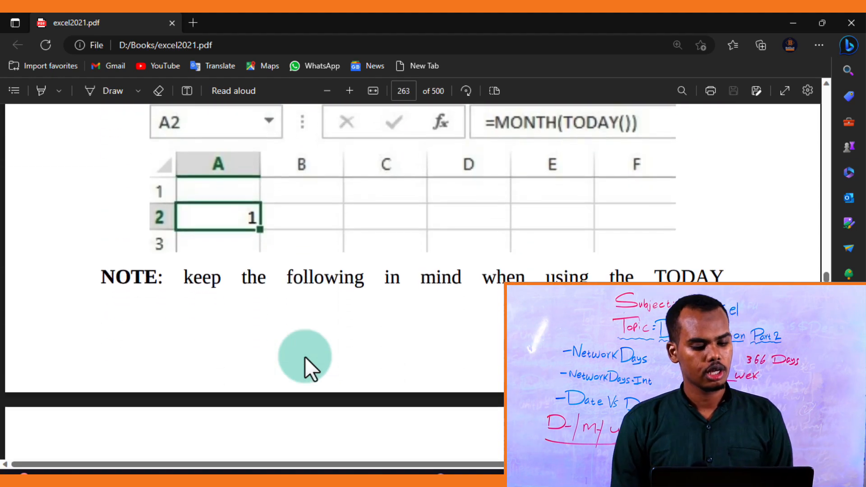
scroll(304, 357, down, 20)
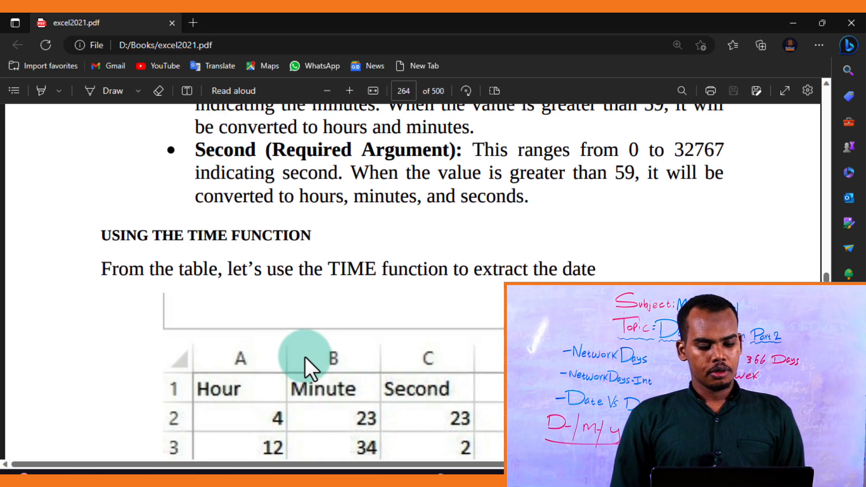
scroll(305, 357, down, 10)
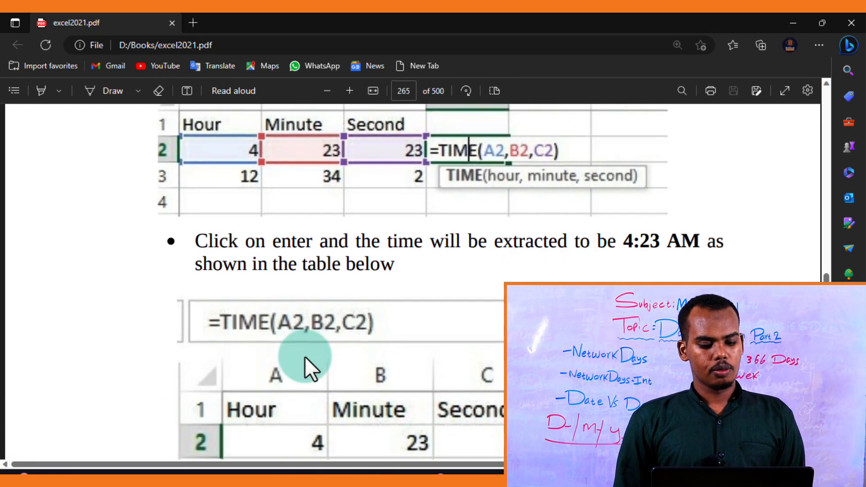
click(806, 19)
click(805, 20)
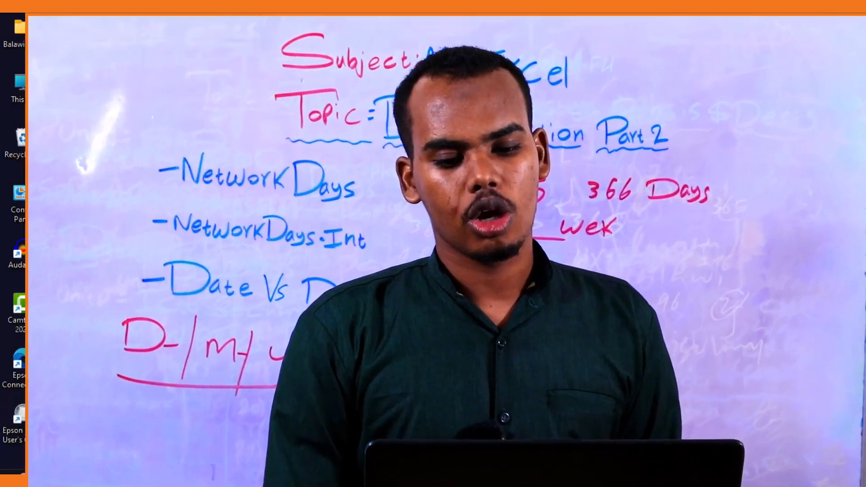